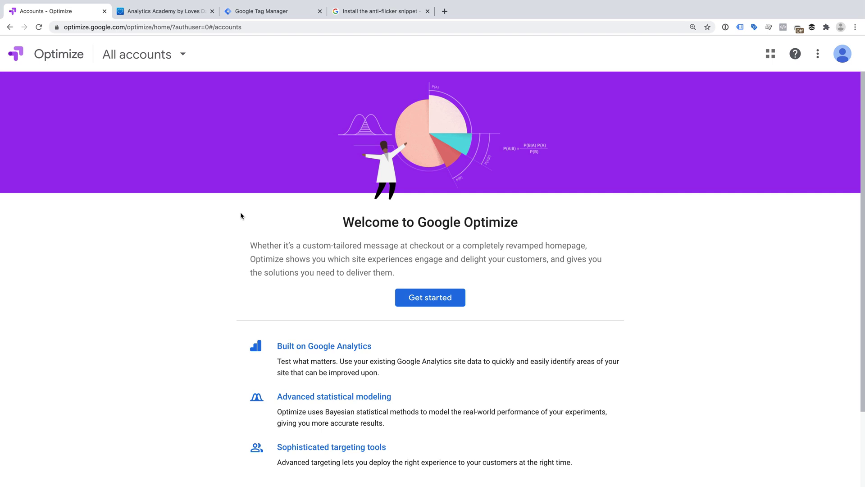
Start the Google Optimize sign-up and opt in to tips and recommendations, product announcements and market research emails.
{"action": "left_click", "coordinate": [454, 302]}
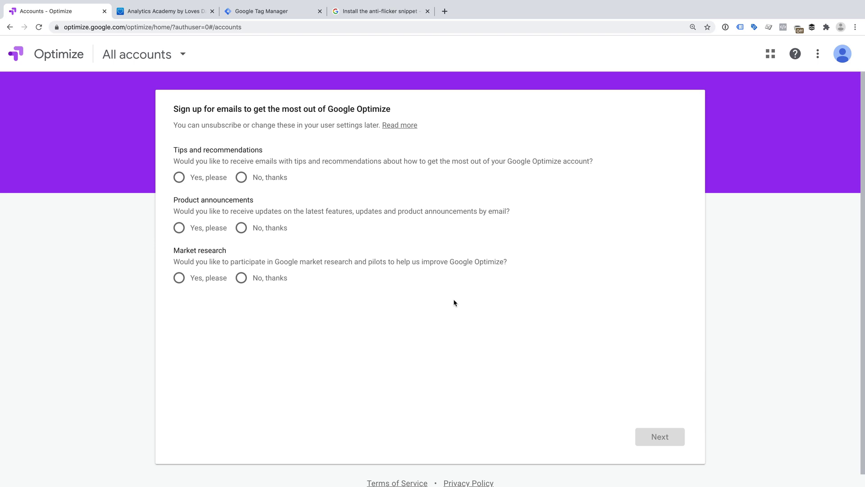
{"action": "left_click", "coordinate": [178, 177]}
{"action": "left_click", "coordinate": [179, 228]}
{"action": "left_click", "coordinate": [178, 278]}
{"action": "left_click", "coordinate": [659, 438]}
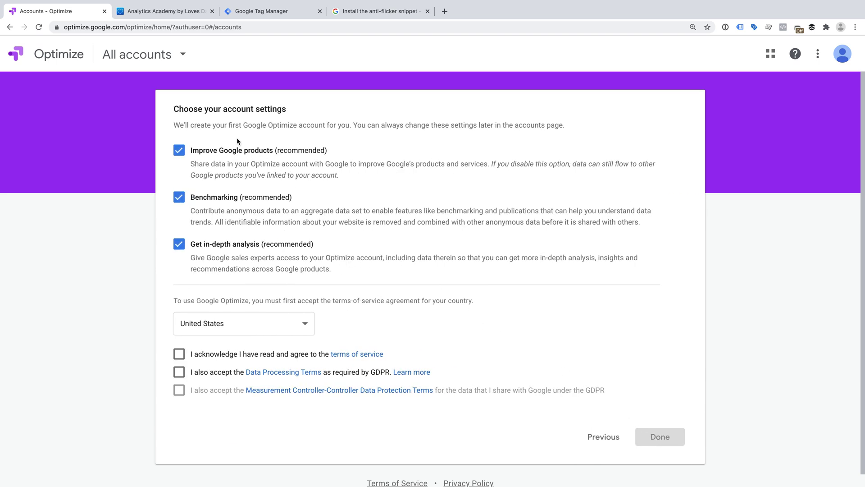
Turn off the Improve Google products, Benchmarking and Get in-depth analysis sharing options for the new account.
{"action": "left_click", "coordinate": [180, 150]}
{"action": "left_click", "coordinate": [179, 197]}
{"action": "left_click", "coordinate": [179, 244]}
Set the terms-of-service country to Australia, accept all three agreements and finish creating the account.
{"action": "left_click", "coordinate": [272, 321]}
{"action": "scroll", "coordinate": [276, 319], "scroll_direction": "up", "scroll_amount": 15}
{"action": "left_click_drag", "start_coordinate": [323, 367], "coordinate": [319, 257]}
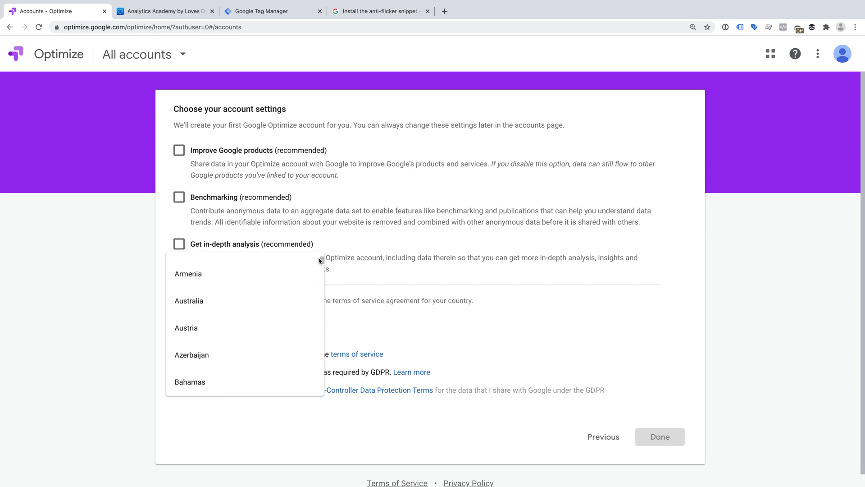
{"action": "left_click", "coordinate": [203, 301]}
{"action": "left_click", "coordinate": [179, 354]}
{"action": "left_click", "coordinate": [179, 372]}
{"action": "left_click", "coordinate": [181, 391]}
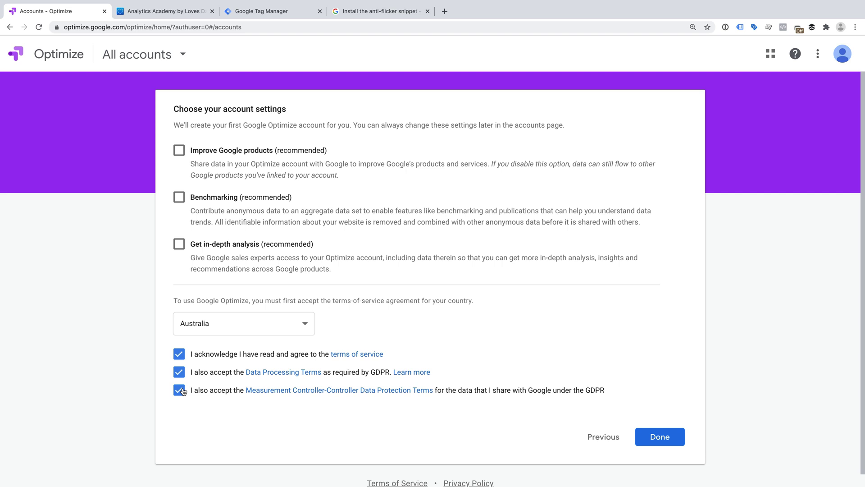
{"action": "left_click", "coordinate": [673, 441]}
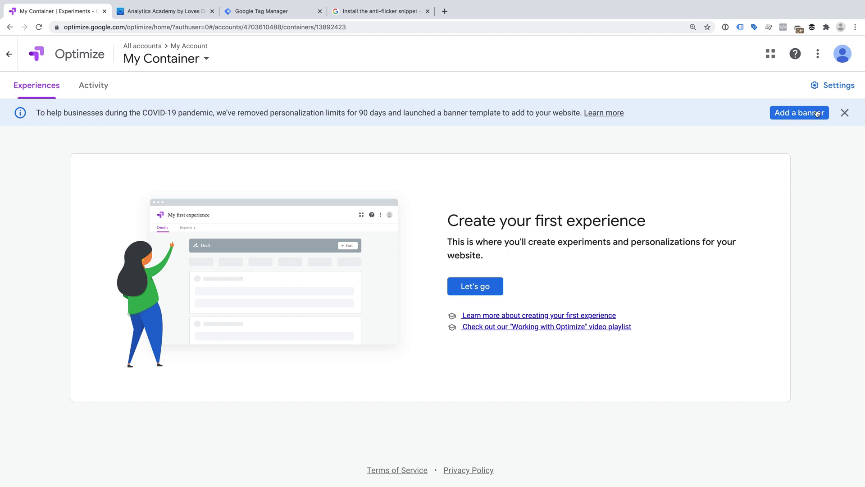
Link the Optimize container to the Loves Data Analytics property with the All Web Site Data view.
{"action": "left_click", "coordinate": [836, 90]}
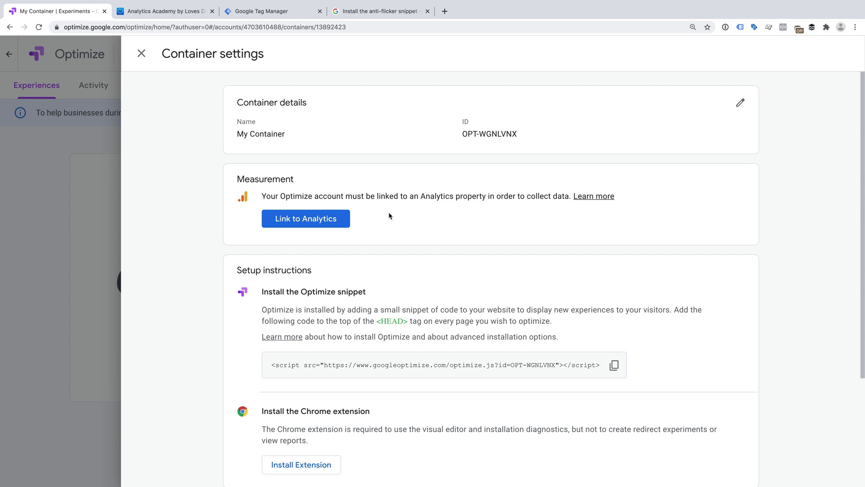
{"action": "left_click", "coordinate": [347, 221]}
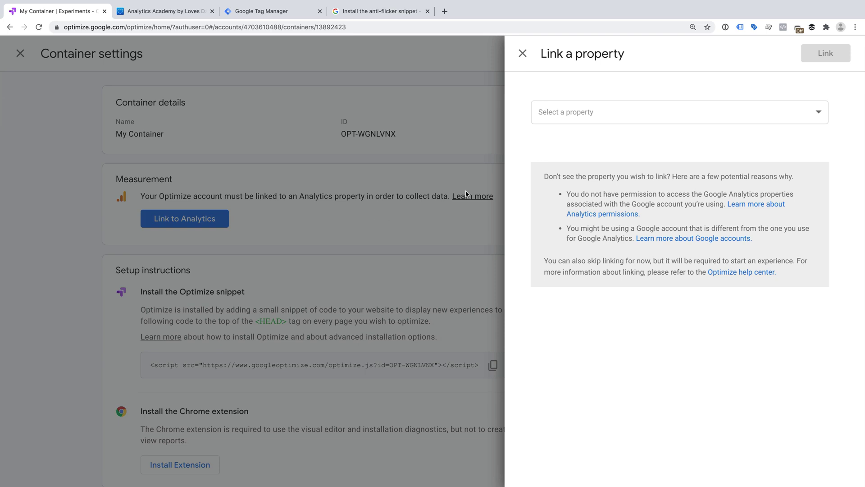
{"action": "left_click", "coordinate": [634, 121]}
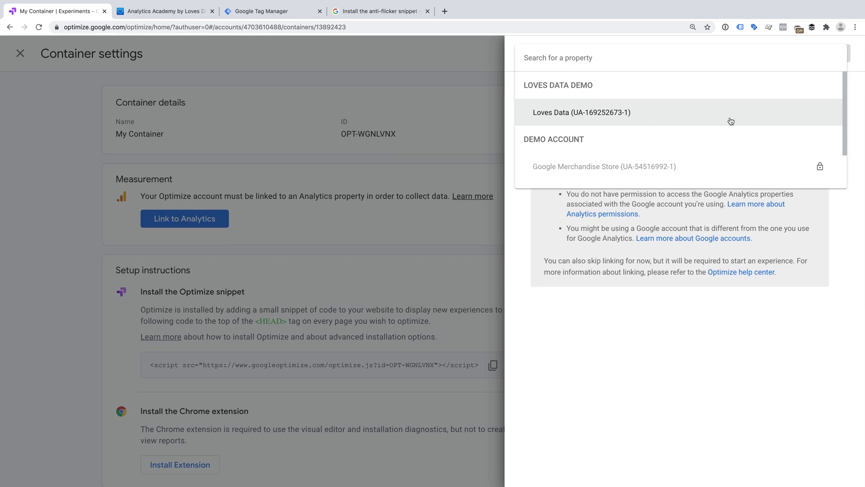
{"action": "left_click", "coordinate": [660, 115]}
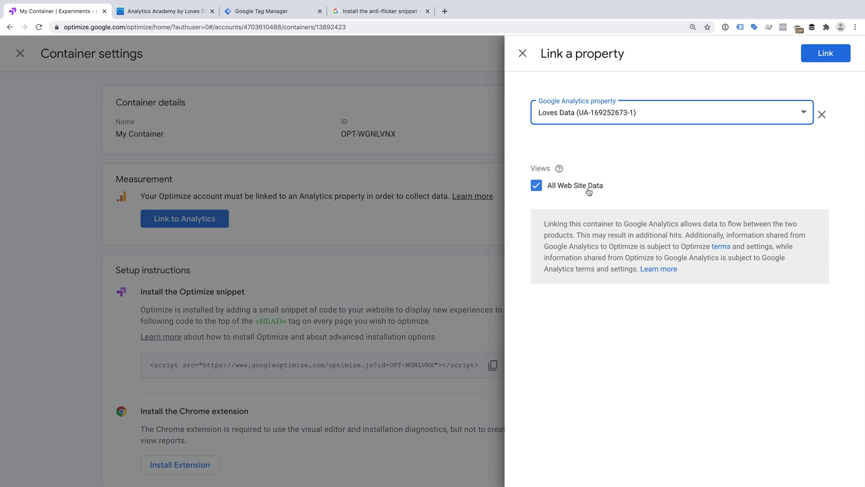
{"action": "left_click", "coordinate": [832, 58]}
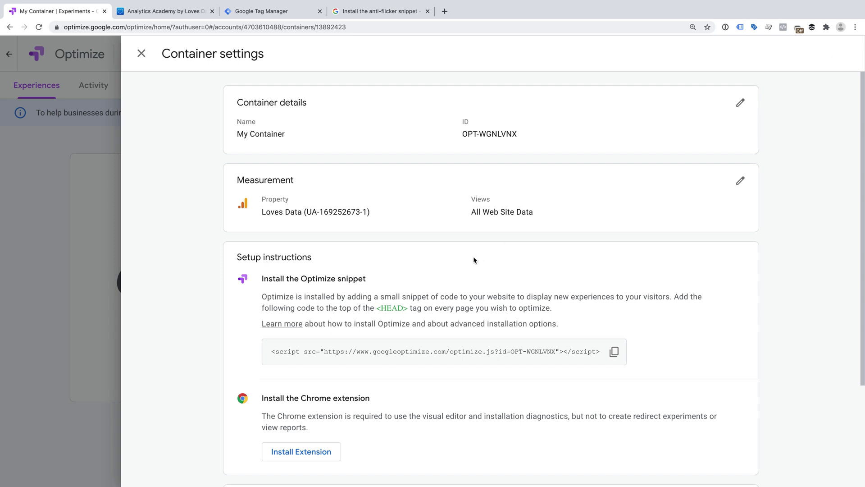
Copy the Optimize installation snippet and switch to the Squarespace site's advanced Code Injection settings.
{"action": "scroll", "coordinate": [430, 279], "scroll_direction": "down", "scroll_amount": 2}
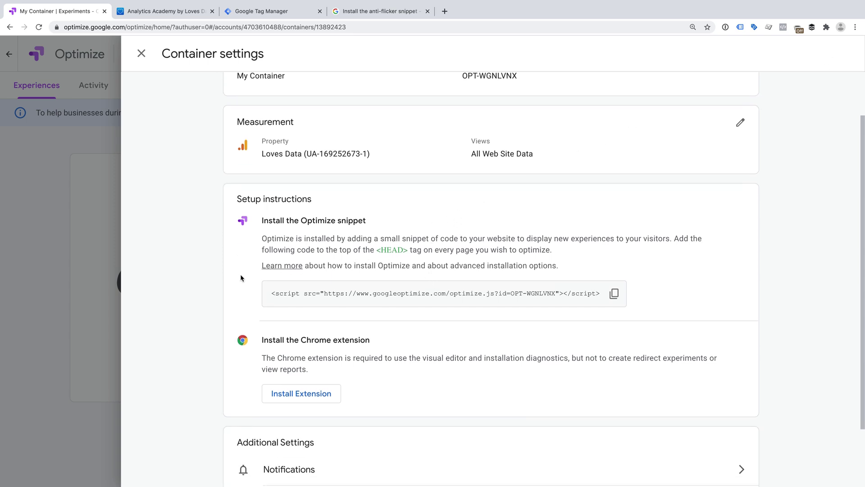
{"action": "left_click", "coordinate": [614, 294]}
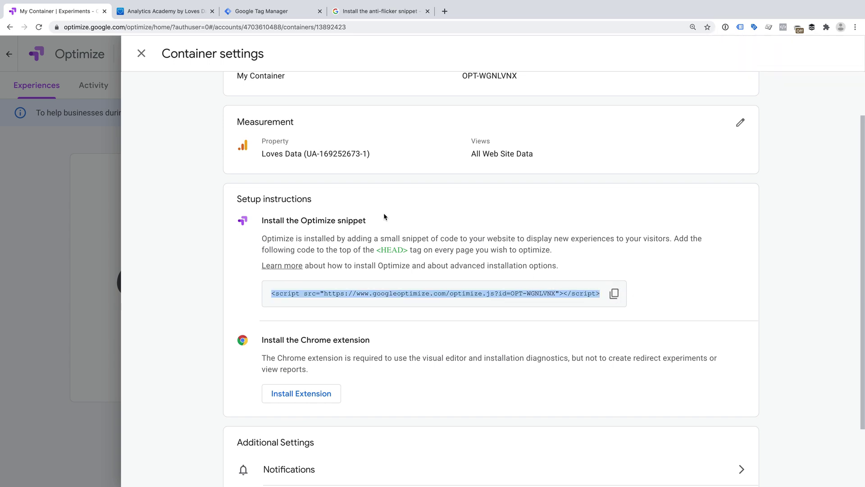
{"action": "left_click", "coordinate": [165, 12]}
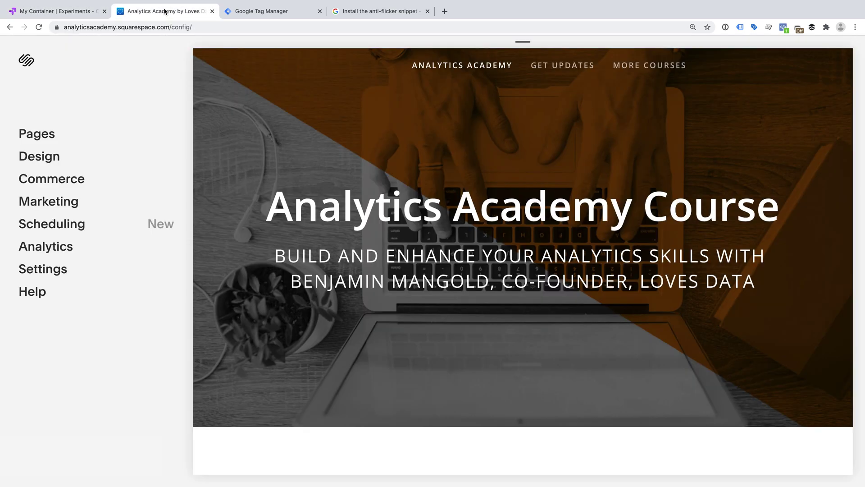
{"action": "left_click", "coordinate": [76, 270]}
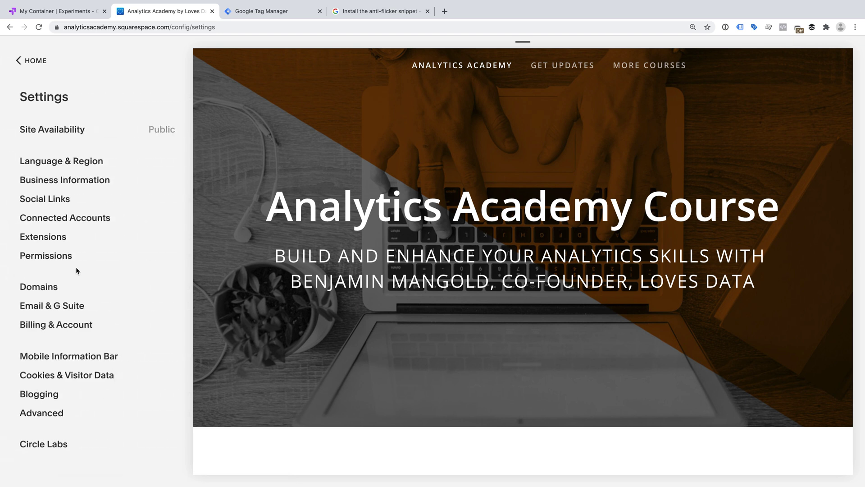
{"action": "left_click", "coordinate": [78, 415]}
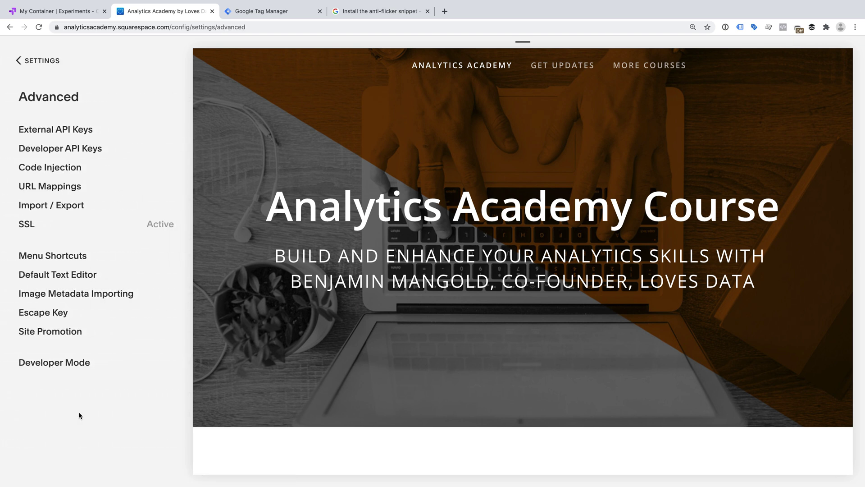
{"action": "left_click", "coordinate": [78, 169]}
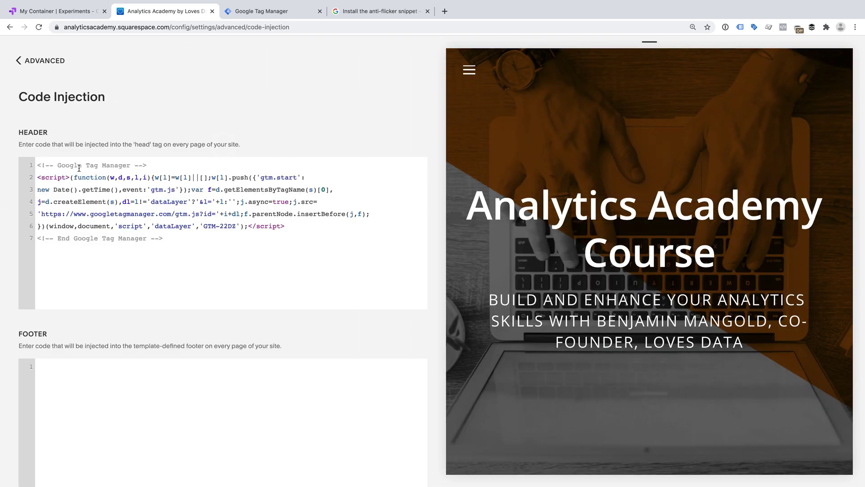
Insert the copied Optimize snippet above the Google Tag Manager code in the site header, save, and return to the Optimize container settings.
{"action": "left_click", "coordinate": [39, 165]}
{"action": "key", "text": "Return"}
{"action": "key", "text": "Up"}
{"action": "key", "text": "ctrl+v"}
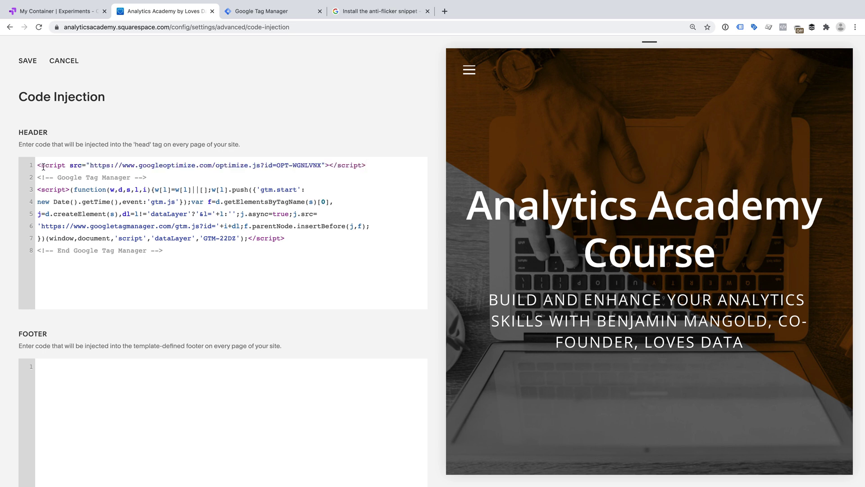
{"action": "left_click", "coordinate": [28, 61]}
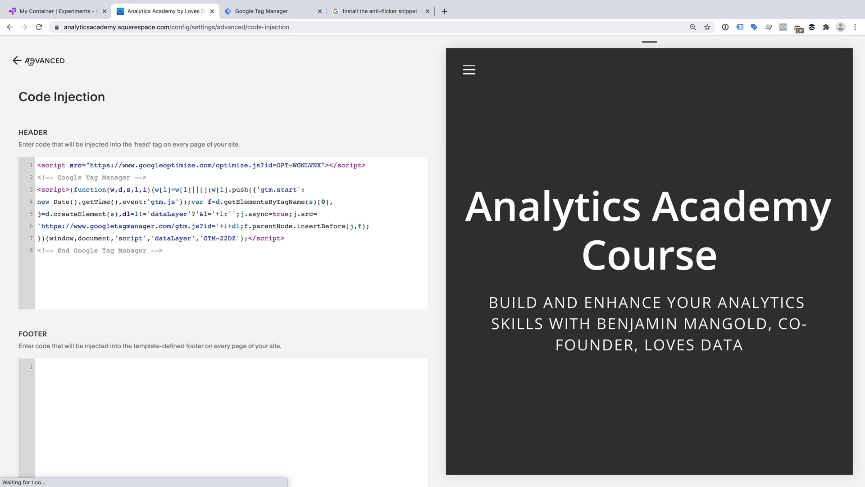
{"action": "left_click", "coordinate": [68, 14]}
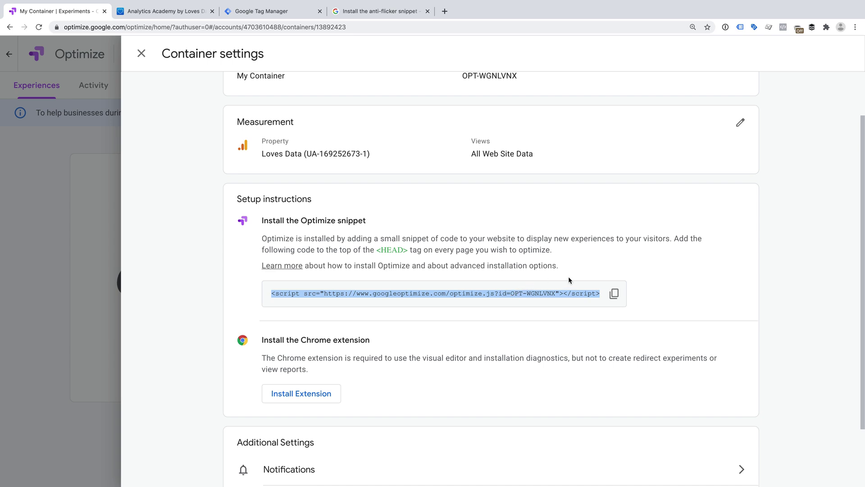
{"action": "scroll", "coordinate": [569, 277], "scroll_direction": "up", "scroll_amount": 1}
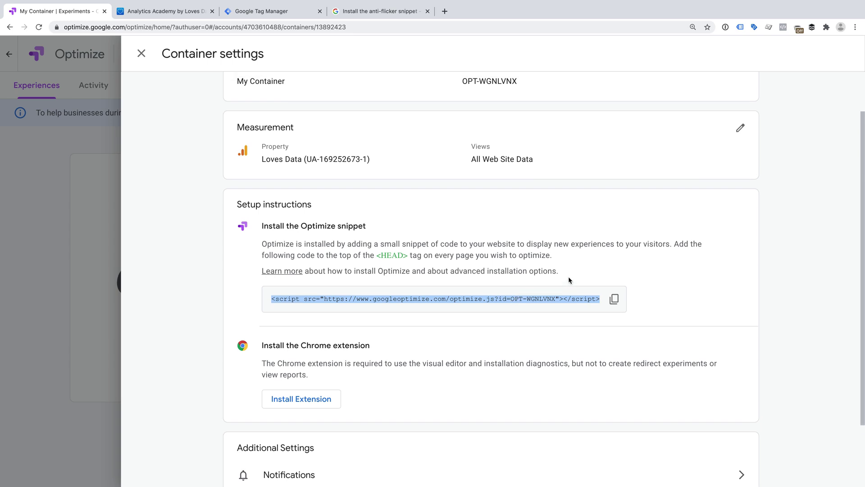
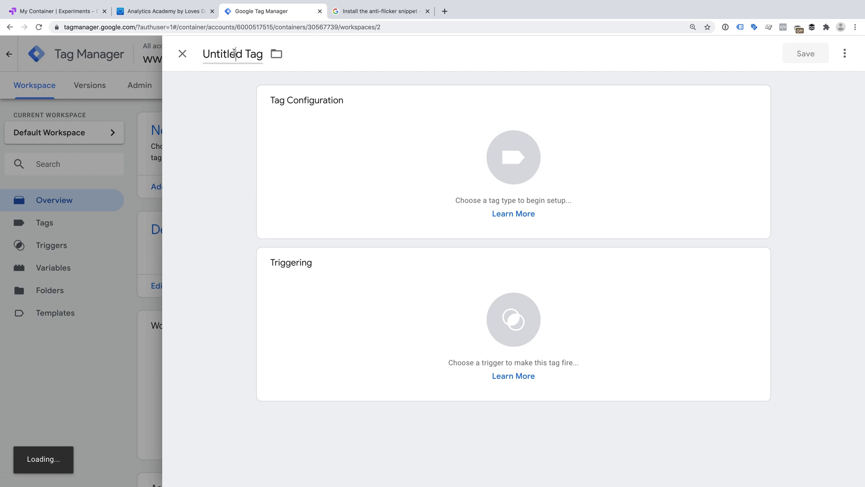
Name the new tag in Google Tag Manager "Google Optimize" and choose the Google Optimize tag type.
{"action": "left_click", "coordinate": [234, 53]}
{"action": "type", "text": "Google Optimize"}
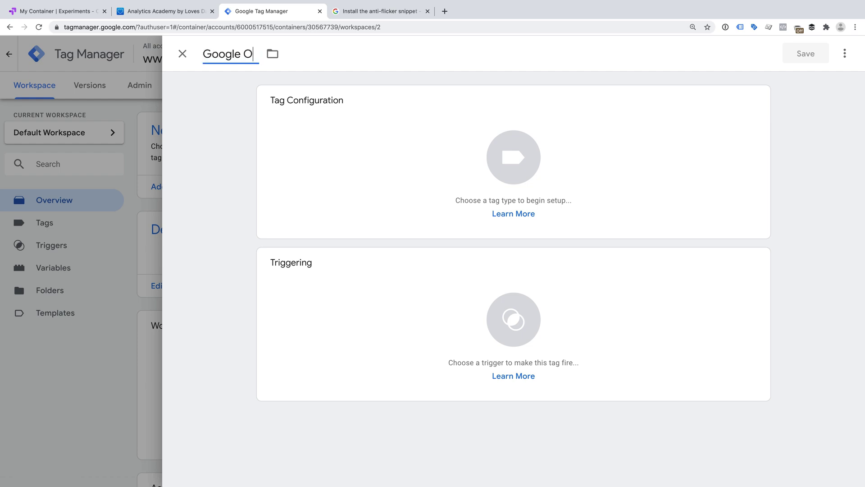
{"action": "left_click", "coordinate": [315, 140]}
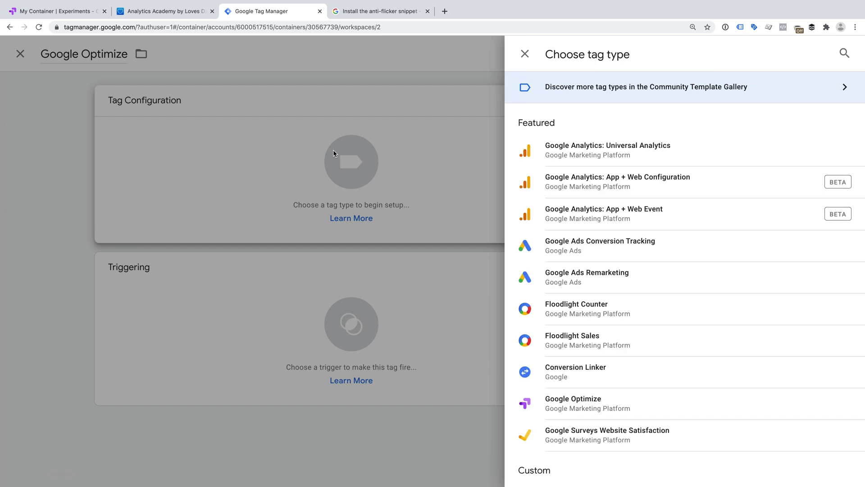
{"action": "scroll", "coordinate": [635, 324], "scroll_direction": "down", "scroll_amount": 1}
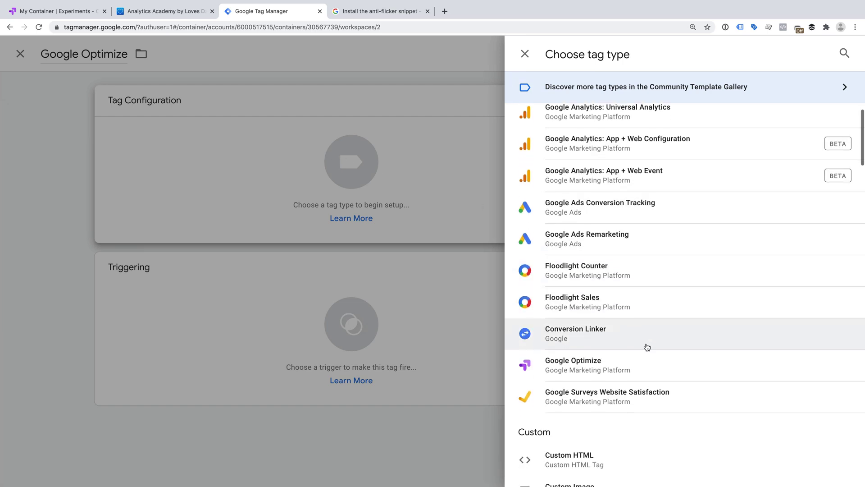
{"action": "left_click", "coordinate": [637, 369]}
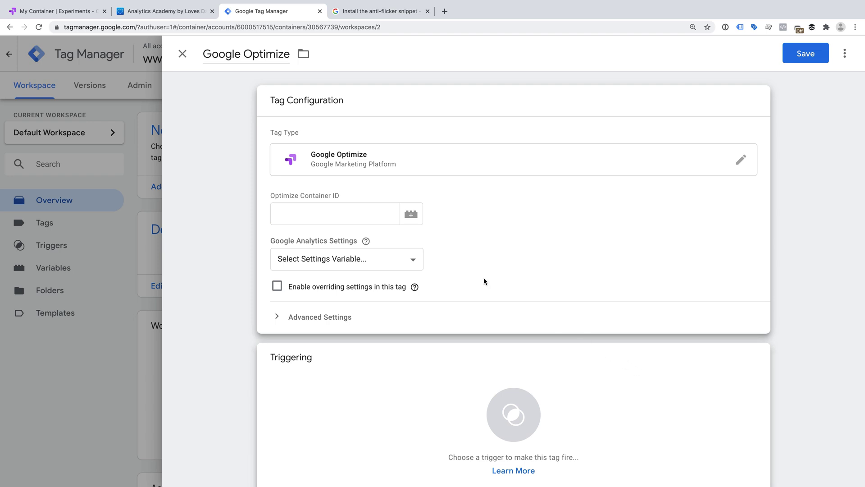
Set the Optimize container ID to OPT-WGNLVNX, choose the {{Google Analytics}} settings variable, and save the tag without a trigger.
{"action": "left_click", "coordinate": [362, 210]}
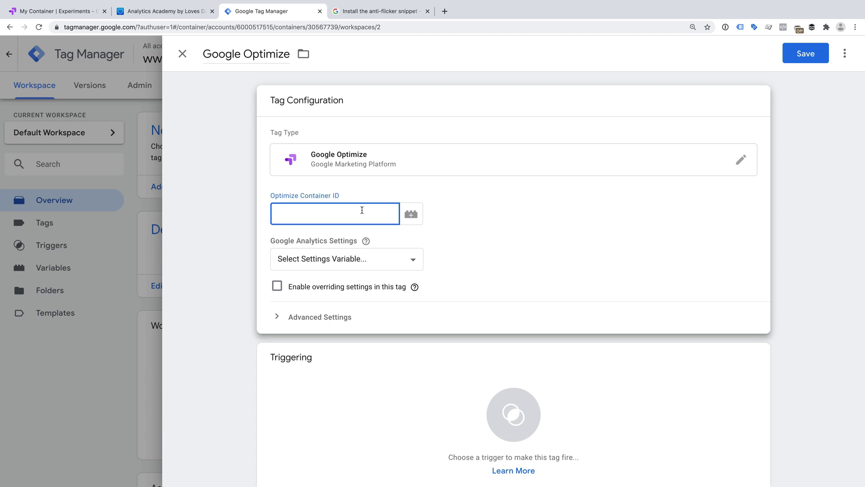
{"action": "type", "text": "OPT-WGNLVNX"}
{"action": "left_click", "coordinate": [383, 260]}
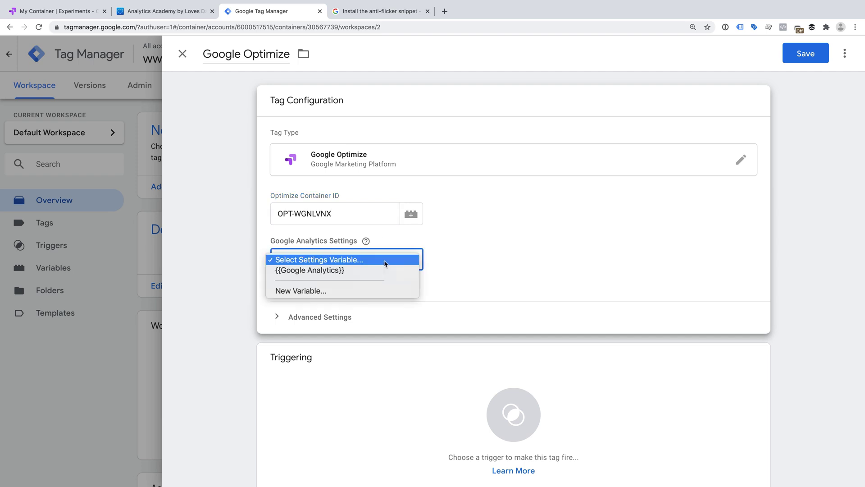
{"action": "left_click", "coordinate": [361, 271]}
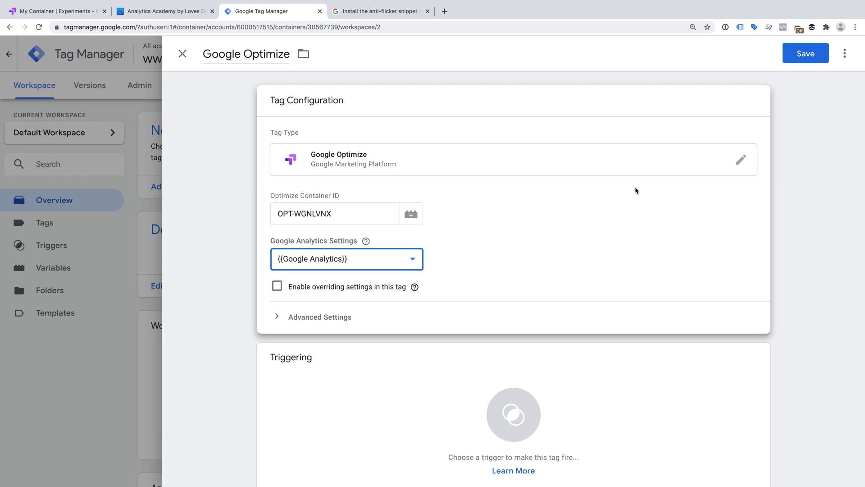
{"action": "left_click", "coordinate": [819, 61]}
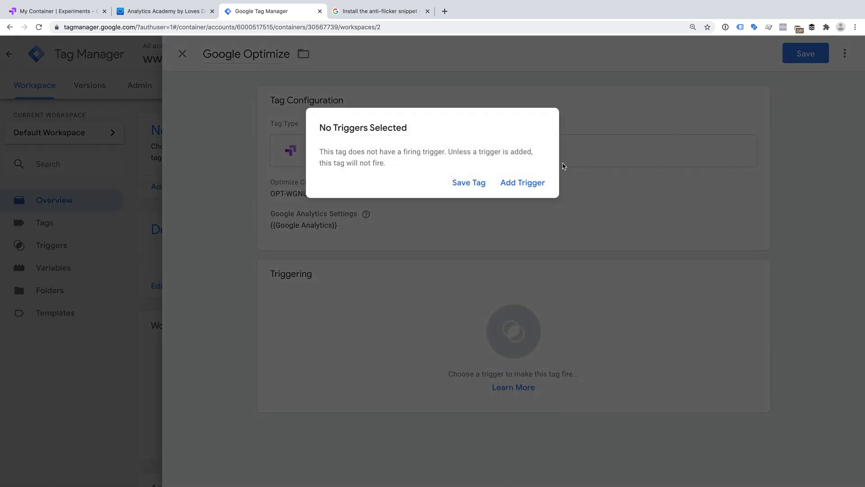
{"action": "left_click", "coordinate": [469, 182]}
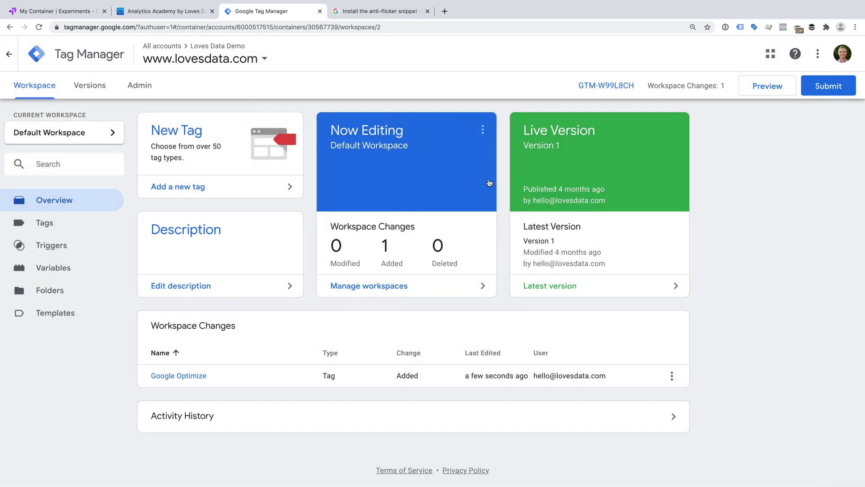
Open the Google Analytics tag for editing and set its tag firing option to Once per page in the advanced settings.
{"action": "left_click", "coordinate": [89, 229]}
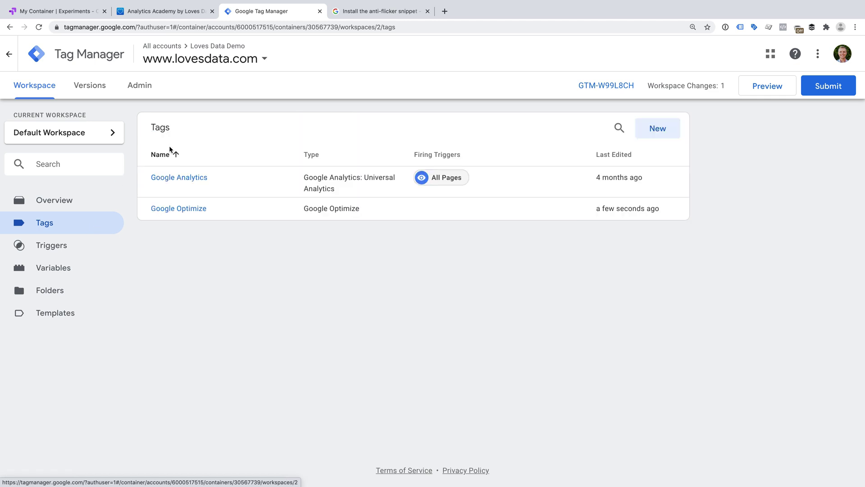
{"action": "left_click", "coordinate": [186, 178]}
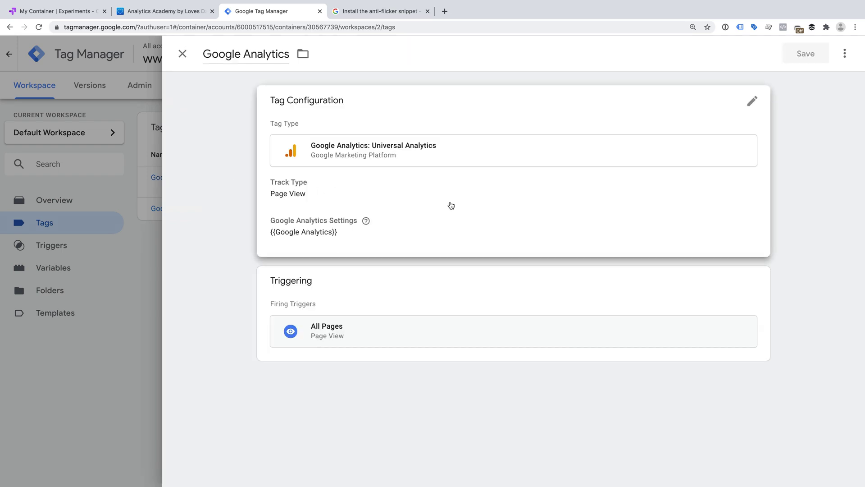
{"action": "left_click", "coordinate": [452, 205]}
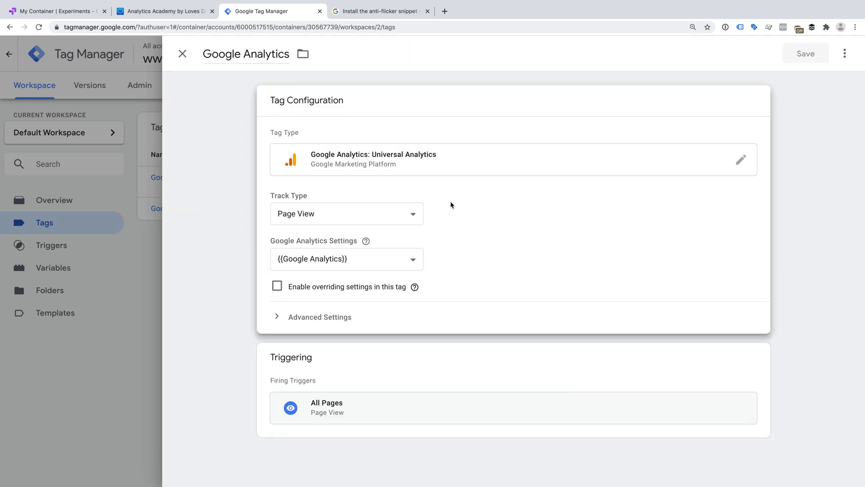
{"action": "left_click", "coordinate": [340, 319]}
{"action": "scroll", "coordinate": [499, 268], "scroll_direction": "down", "scroll_amount": 1}
{"action": "scroll", "coordinate": [500, 269], "scroll_direction": "down", "scroll_amount": 3}
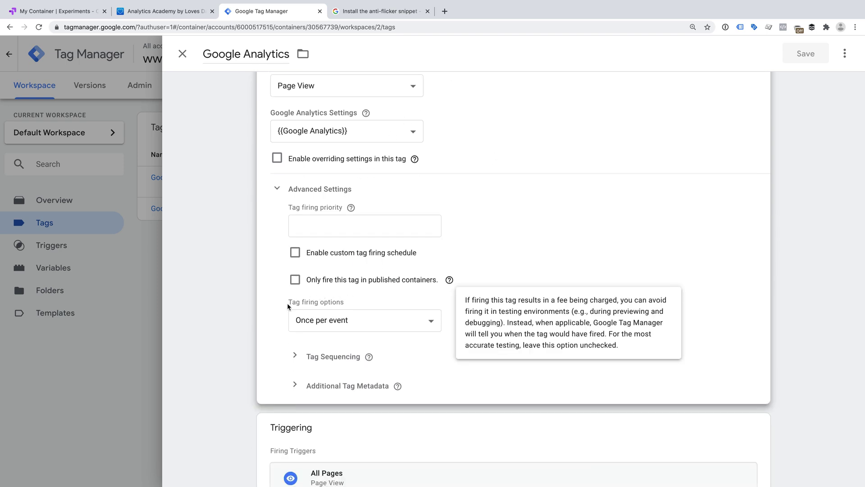
{"action": "left_click", "coordinate": [378, 322]}
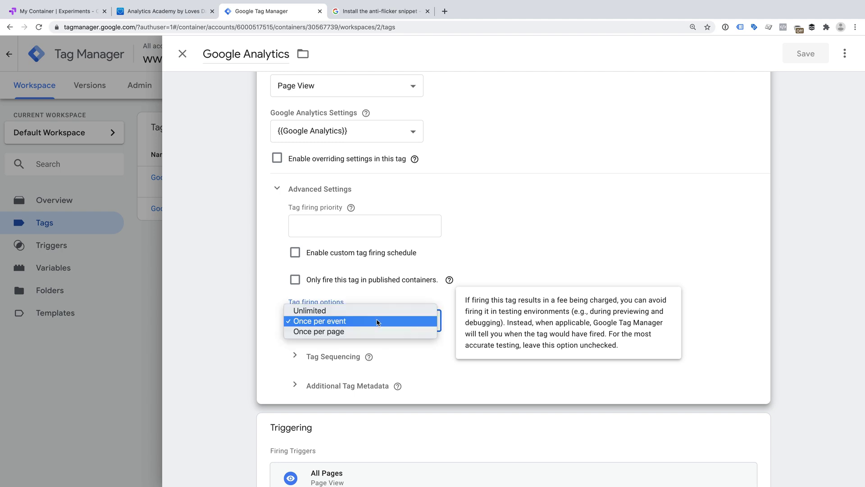
{"action": "left_click", "coordinate": [381, 331]}
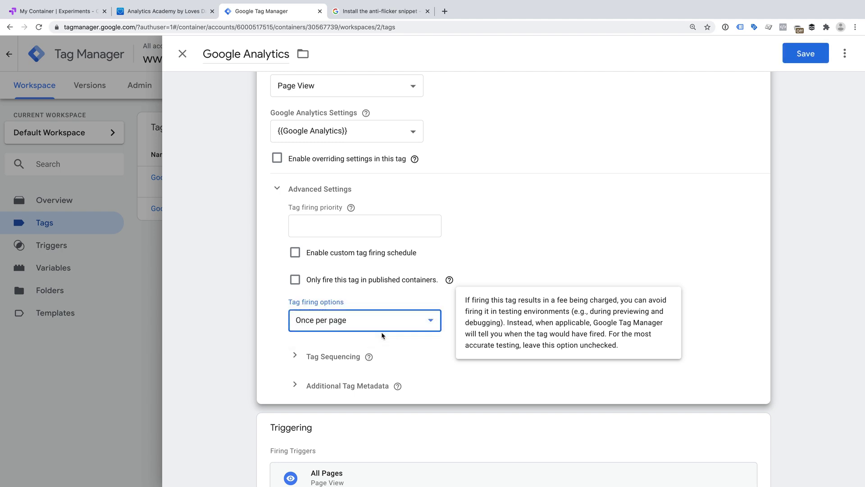
Sequence the Google Optimize tag to fire before the Google Analytics tag, and save the tag.
{"action": "scroll", "coordinate": [279, 335], "scroll_direction": "down", "scroll_amount": 1}
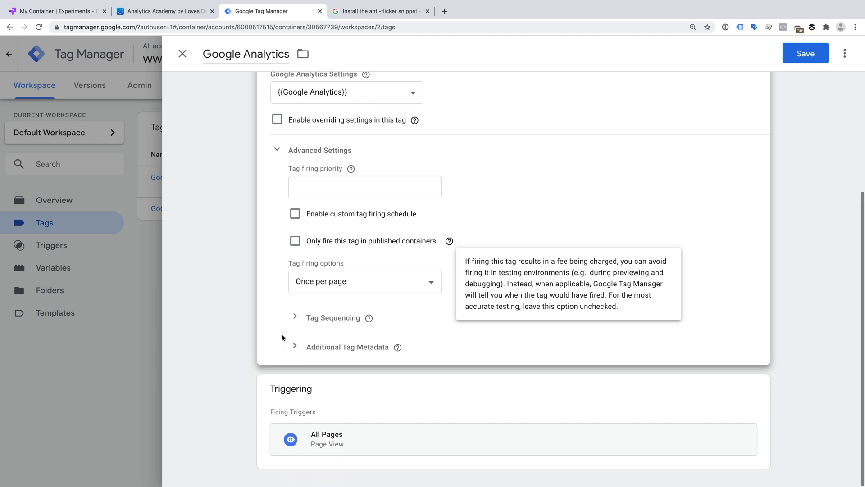
{"action": "left_click", "coordinate": [353, 320]}
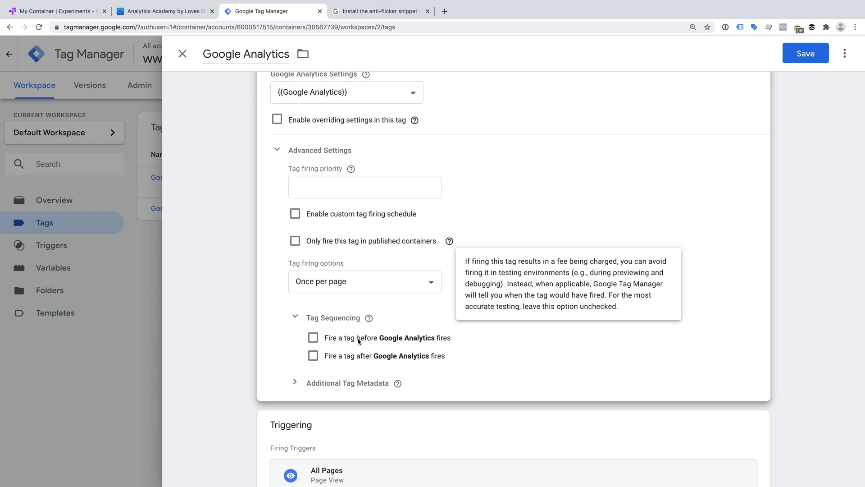
{"action": "left_click", "coordinate": [312, 339]}
{"action": "scroll", "coordinate": [466, 342], "scroll_direction": "down", "scroll_amount": 2}
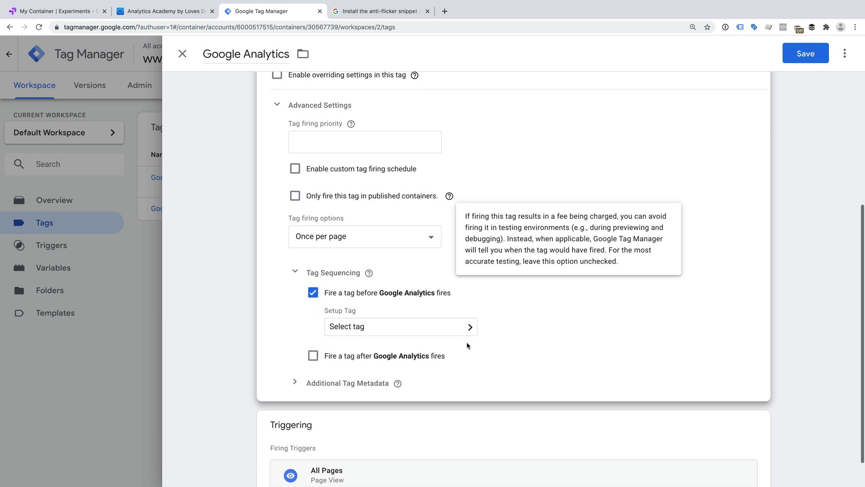
{"action": "left_click", "coordinate": [397, 319]}
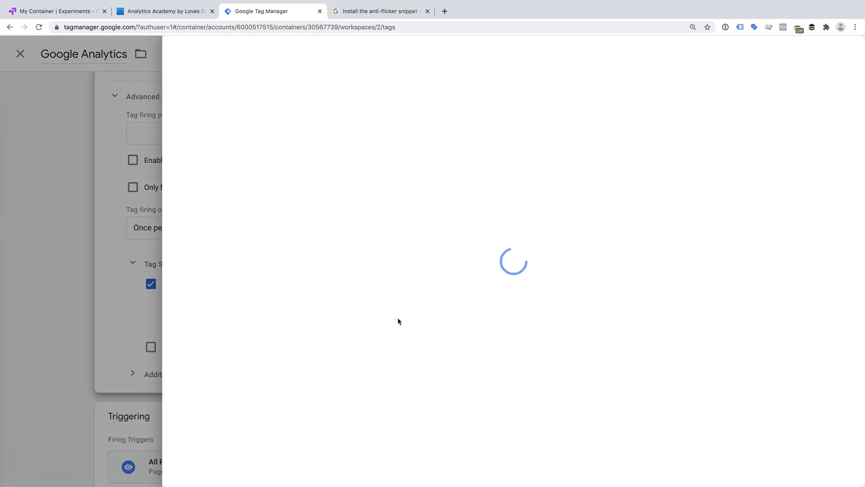
{"action": "left_click", "coordinate": [235, 105]}
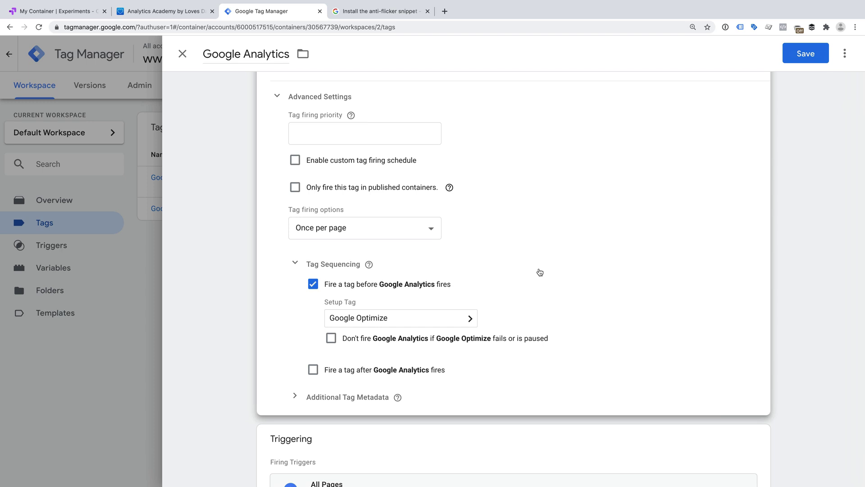
{"action": "left_click", "coordinate": [802, 53]}
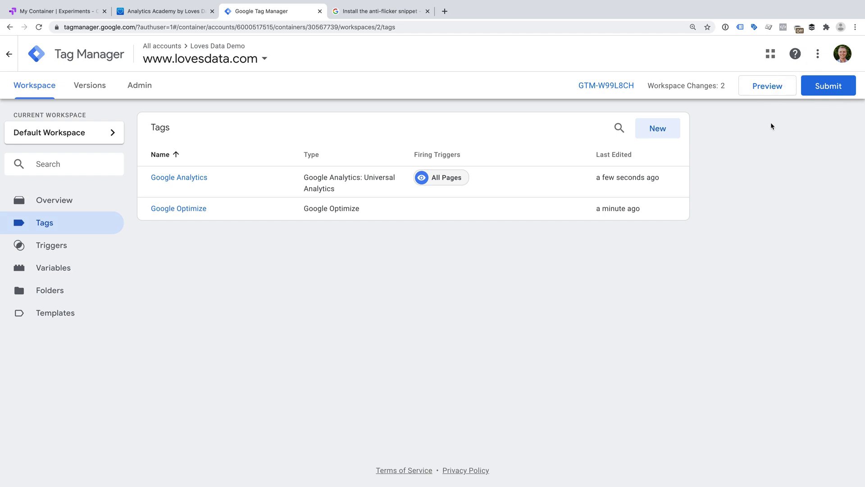
Publish the workspace changes to the Live environment as a version named "Added Google Optimize".
{"action": "left_click", "coordinate": [827, 90]}
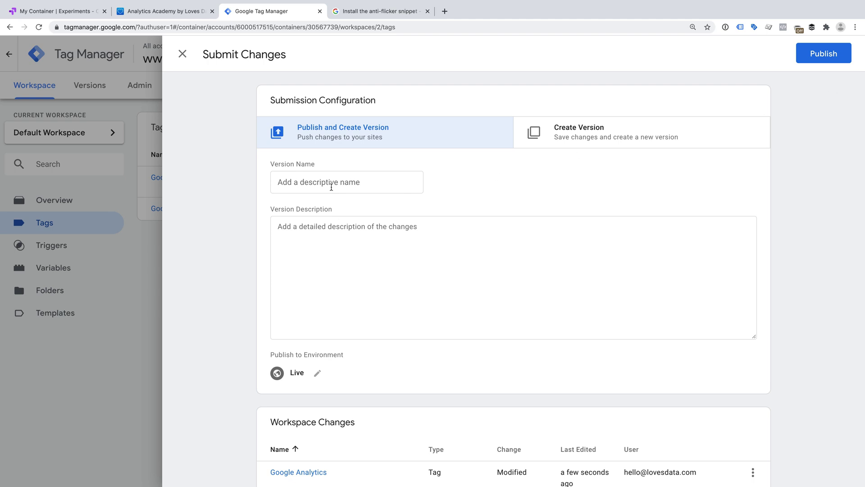
{"action": "left_click", "coordinate": [345, 181]}
{"action": "type", "text": "Added Google Optimize"}
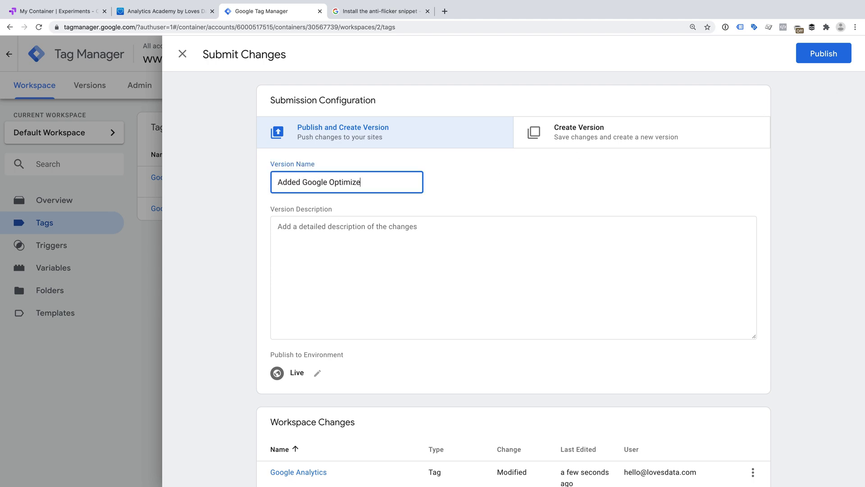
{"action": "scroll", "coordinate": [513, 271], "scroll_direction": "down", "scroll_amount": 1}
{"action": "left_click", "coordinate": [823, 54]}
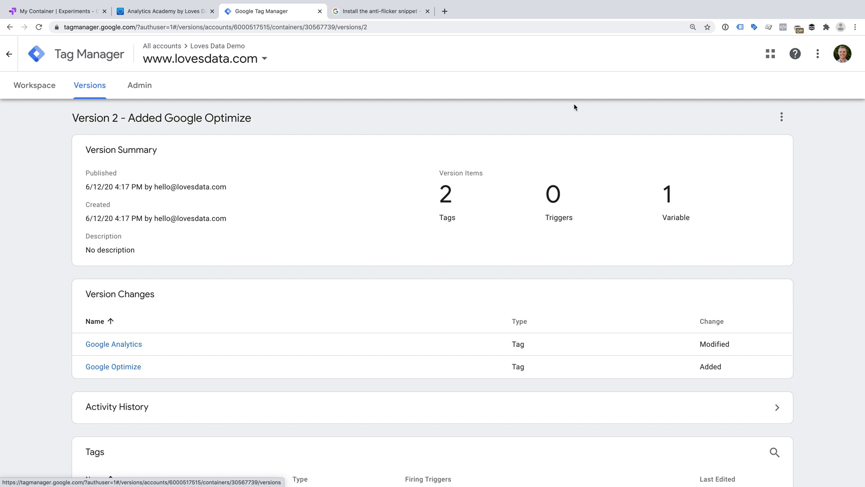
Copy the example anti-flicker snippet from the Optimize help page, without the HTML and HEAD tags, and switch to example.html in the code editor.
{"action": "left_click", "coordinate": [391, 13]}
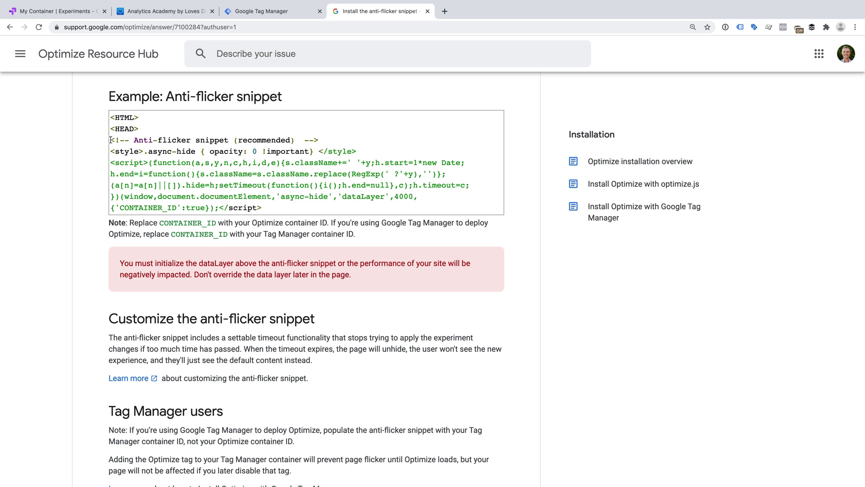
{"action": "left_click_drag", "start_coordinate": [110, 141], "coordinate": [269, 209]}
{"action": "key", "text": "super+c"}
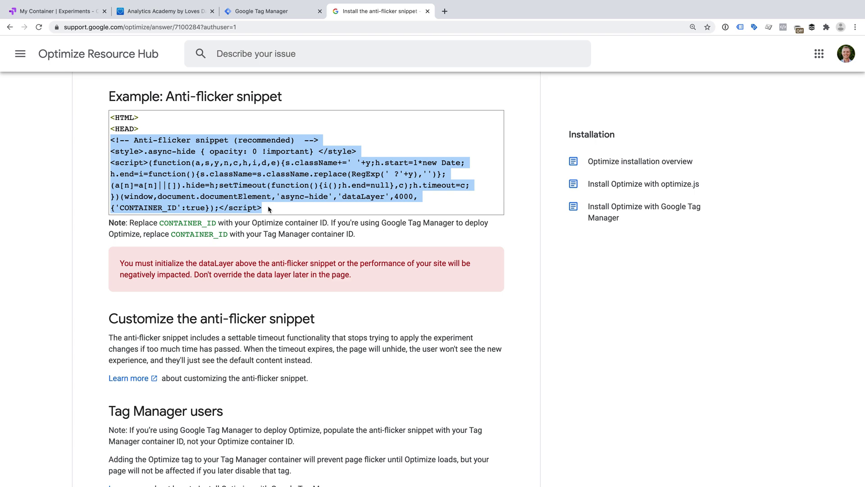
{"action": "key", "text": "ctrl+Right"}
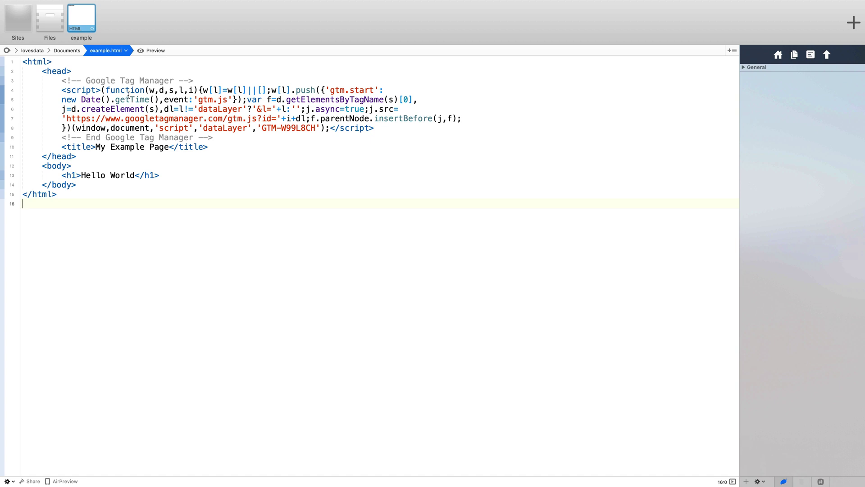
Insert the copied anti-flicker snippet above the Google Tag Manager code in the head, and indent its lines to match.
{"action": "left_click", "coordinate": [63, 80]}
{"action": "key", "text": "Return"}
{"action": "key", "text": "Up"}
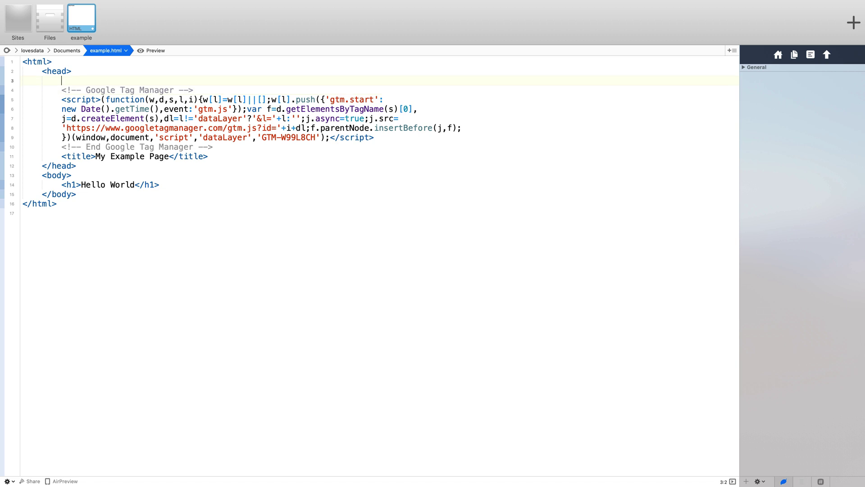
{"action": "key", "text": "super+v"}
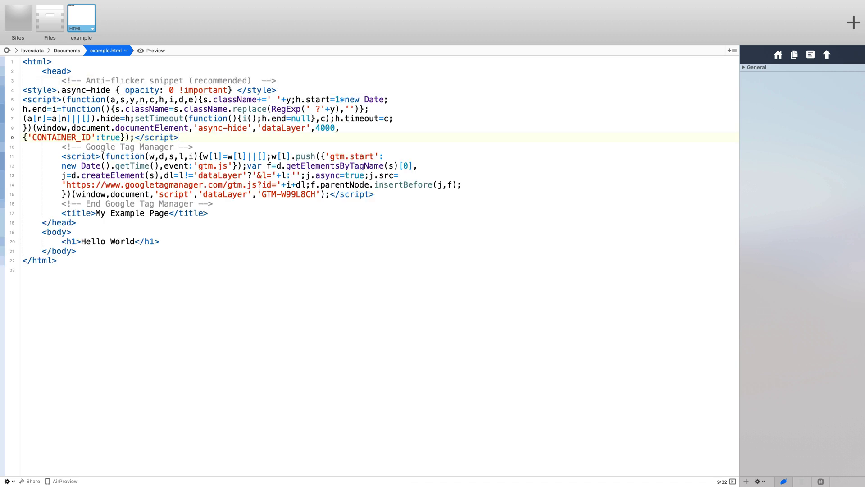
{"action": "left_click_drag", "start_coordinate": [24, 90], "coordinate": [112, 137]}
{"action": "key", "text": "Tab"}
{"action": "key", "text": "Tab"}
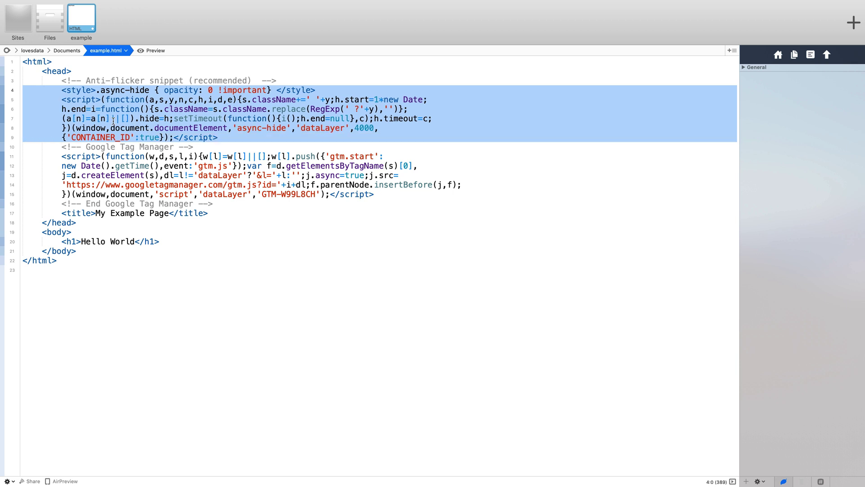
{"action": "left_click", "coordinate": [123, 118]}
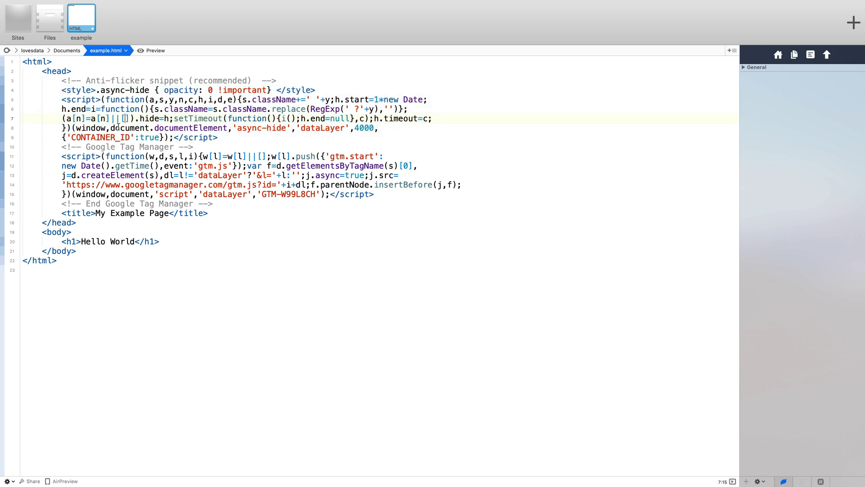
Replace the CONTAINER_ID placeholder in the anti-flicker snippet with the Tag Manager container ID GTM-W99L8CH.
{"action": "left_click_drag", "start_coordinate": [72, 137], "coordinate": [130, 137]}
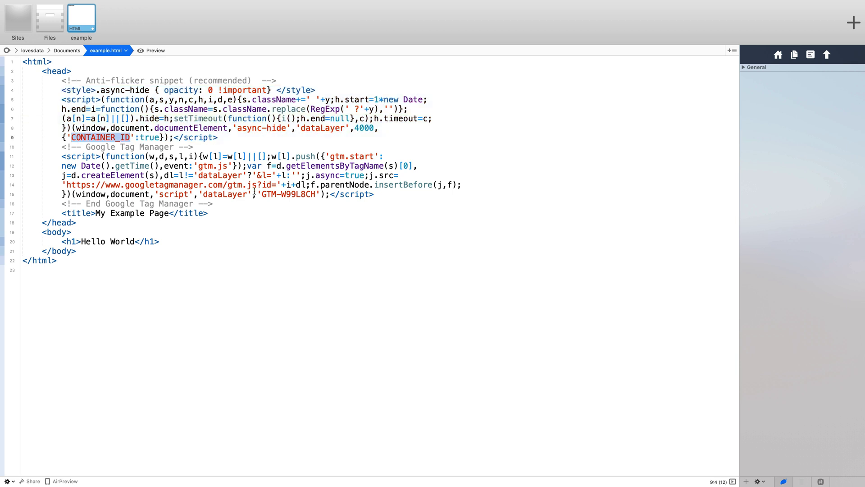
{"action": "left_click_drag", "start_coordinate": [263, 195], "coordinate": [316, 194]}
{"action": "key", "text": "super+c"}
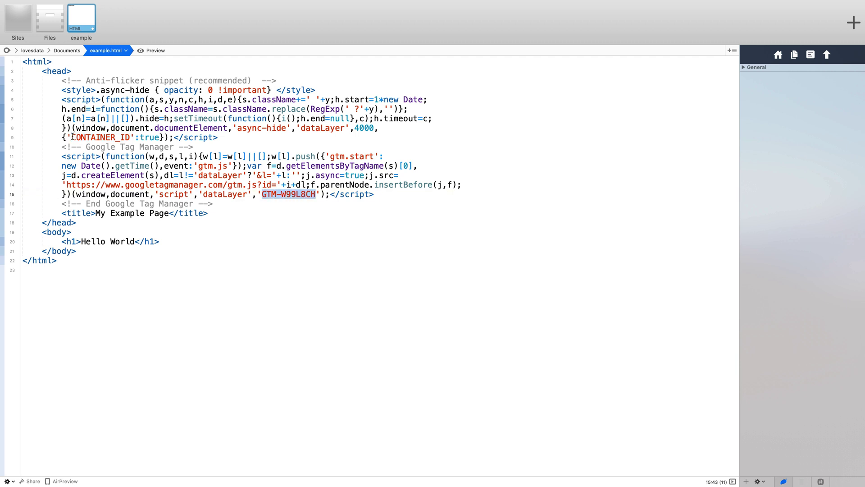
{"action": "left_click_drag", "start_coordinate": [72, 138], "coordinate": [129, 137]}
{"action": "key", "text": "super+v"}
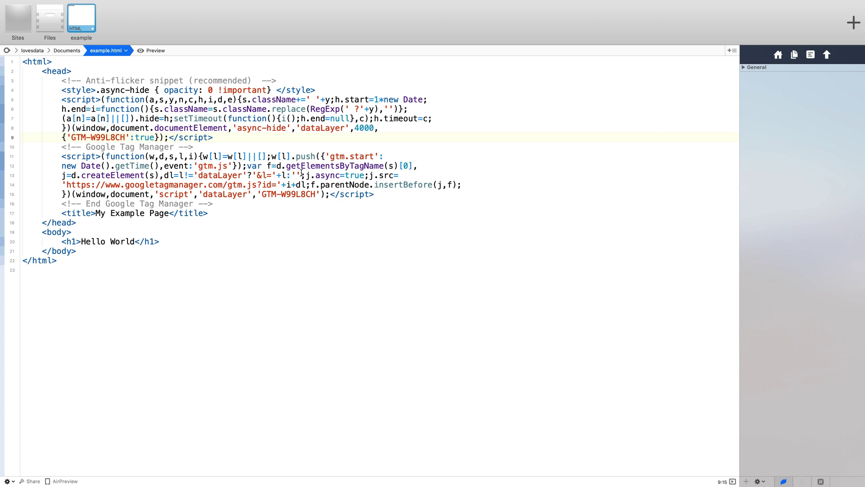
{"action": "left_click", "coordinate": [330, 219]}
Return to the Optimize container settings in the browser and install the Google Optimize Chrome extension from the Chrome Web Store.
{"action": "key", "text": "ctrl+Left"}
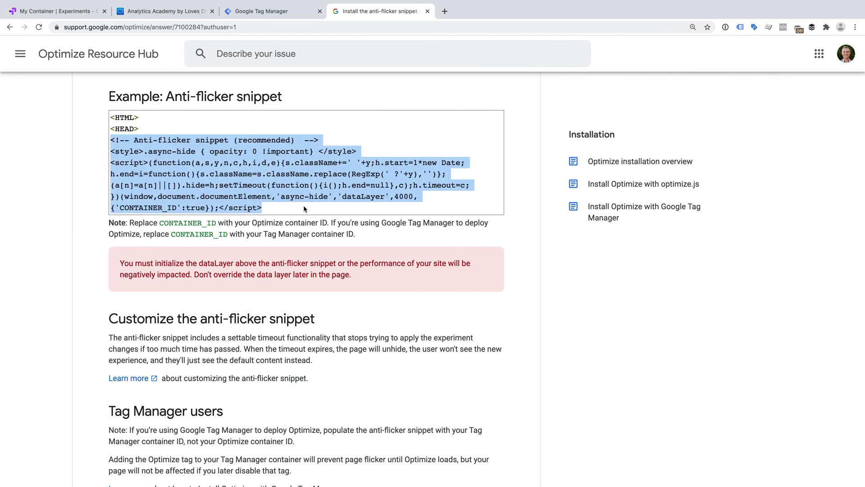
{"action": "left_click", "coordinate": [89, 14]}
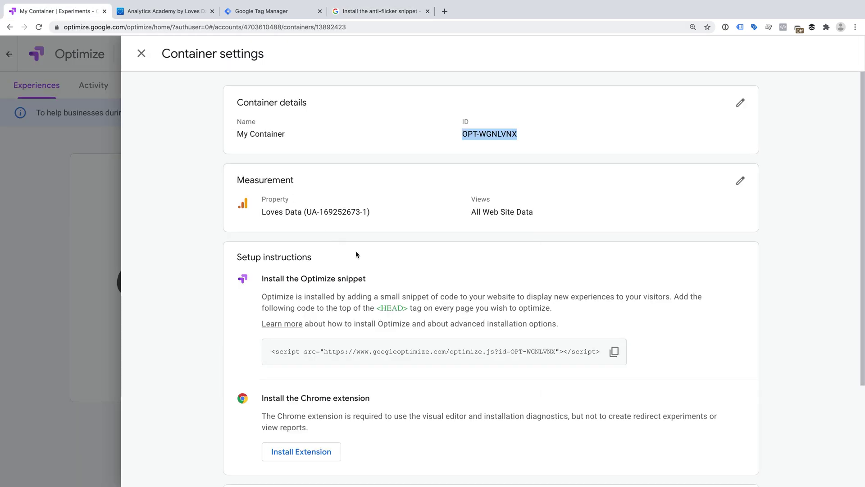
{"action": "scroll", "coordinate": [356, 253], "scroll_direction": "down", "scroll_amount": 3}
{"action": "scroll", "coordinate": [356, 253], "scroll_direction": "down", "scroll_amount": 2}
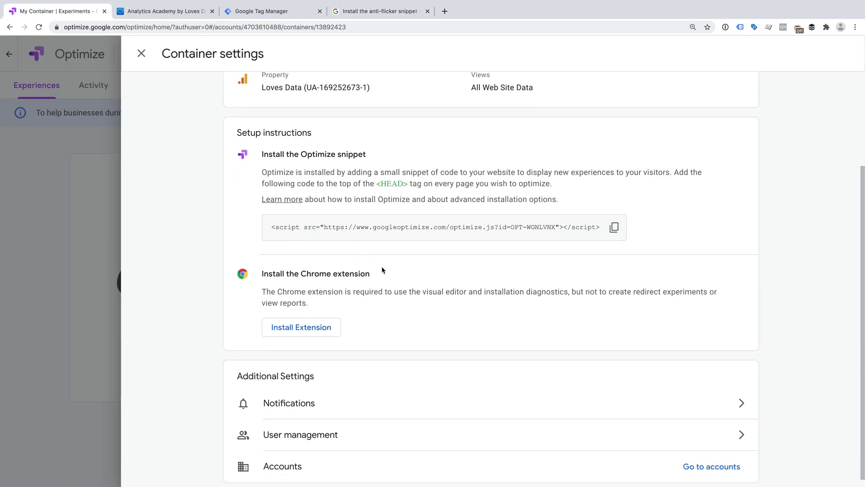
{"action": "left_click", "coordinate": [318, 332]}
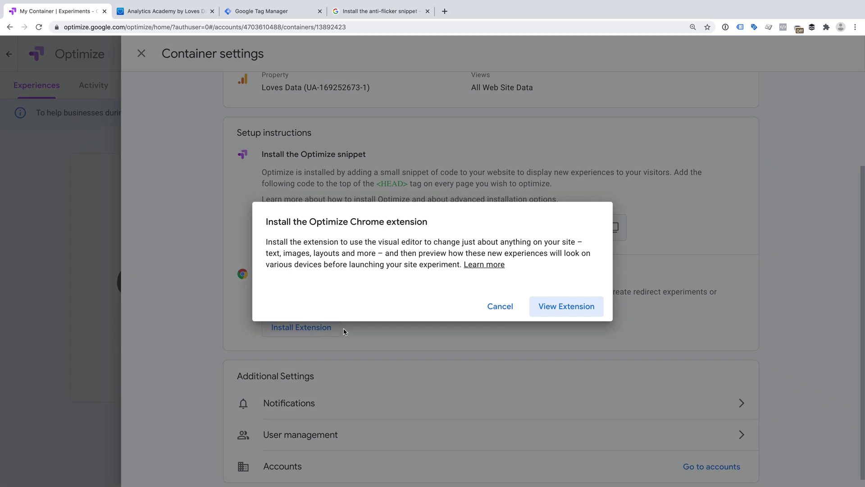
{"action": "left_click", "coordinate": [558, 306]}
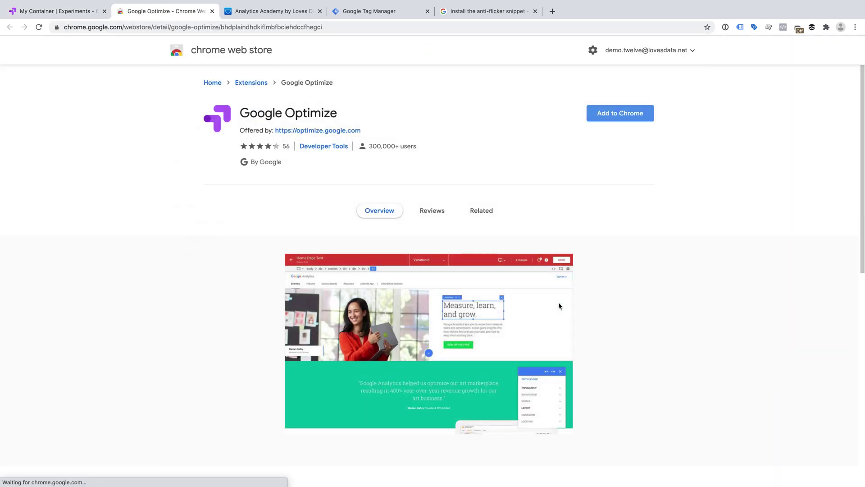
{"action": "left_click", "coordinate": [628, 116]}
{"action": "left_click", "coordinate": [497, 98]}
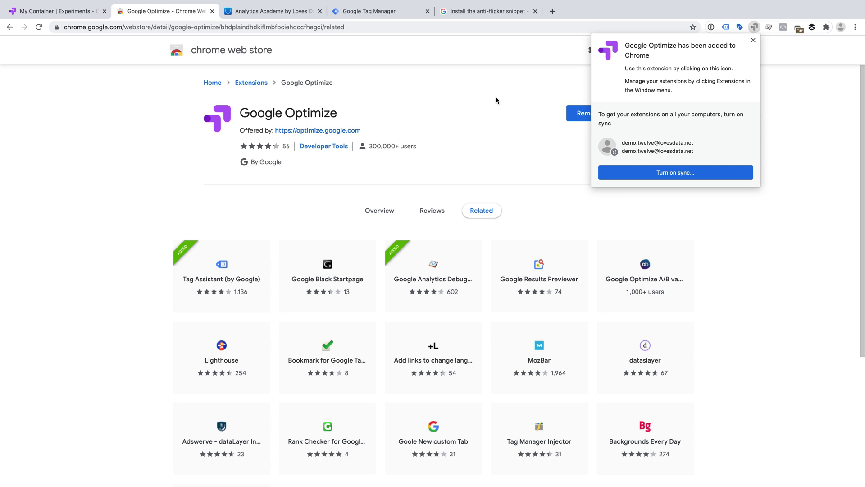
{"action": "left_click", "coordinate": [753, 40]}
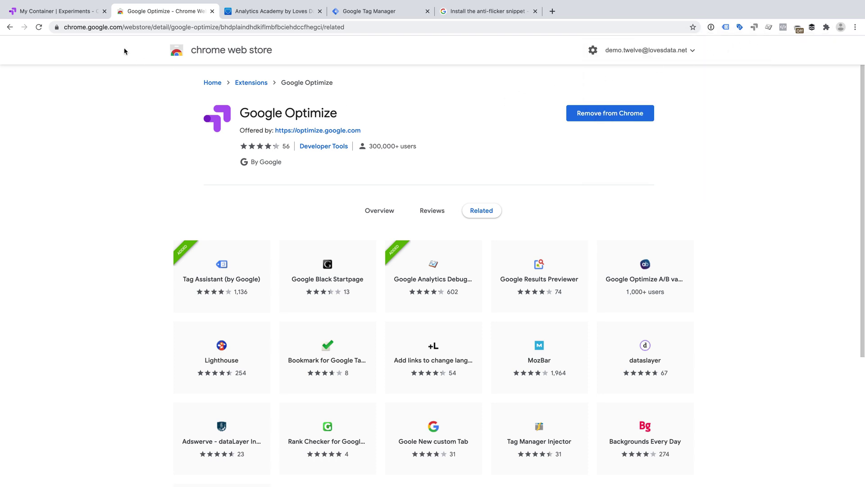
{"action": "left_click", "coordinate": [88, 13]}
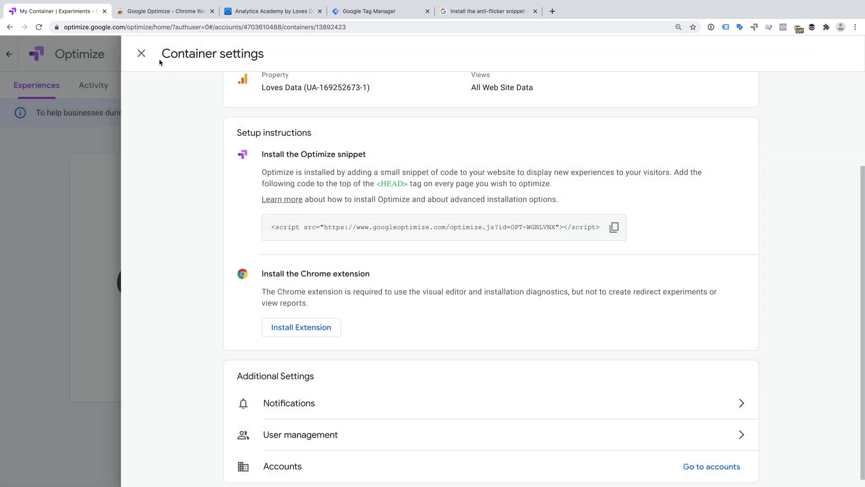
{"action": "left_click", "coordinate": [141, 54]}
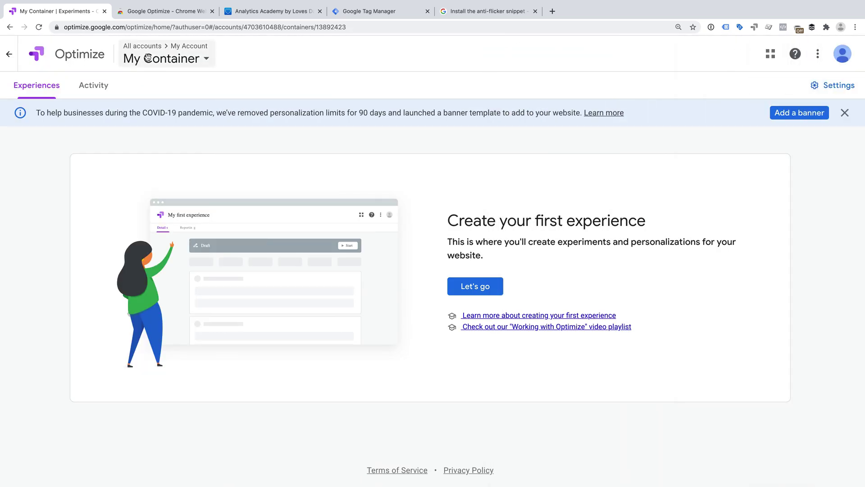
{"action": "left_click", "coordinate": [494, 289]}
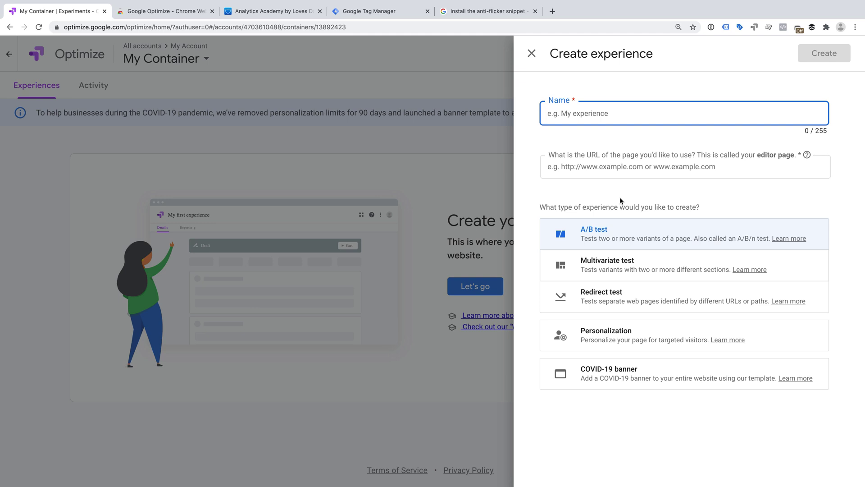
{"action": "type", "text": "Main Menu"}
{"action": "left_click", "coordinate": [631, 166]}
{"action": "type", "text": "ht"}
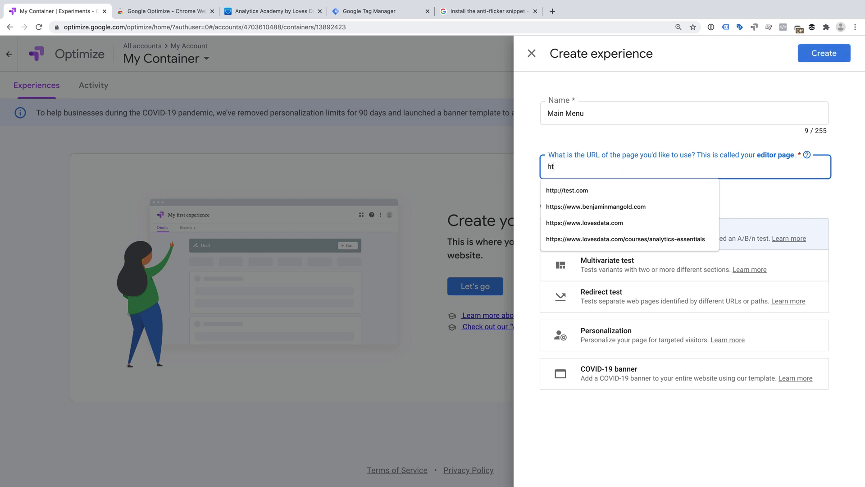
{"action": "type", "text": "tps://www"}
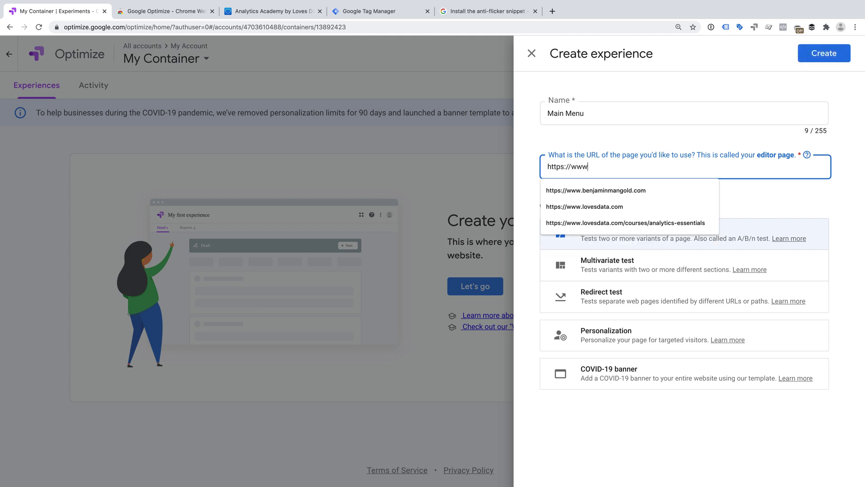
{"action": "type", "text": ".lovesdata.com/"}
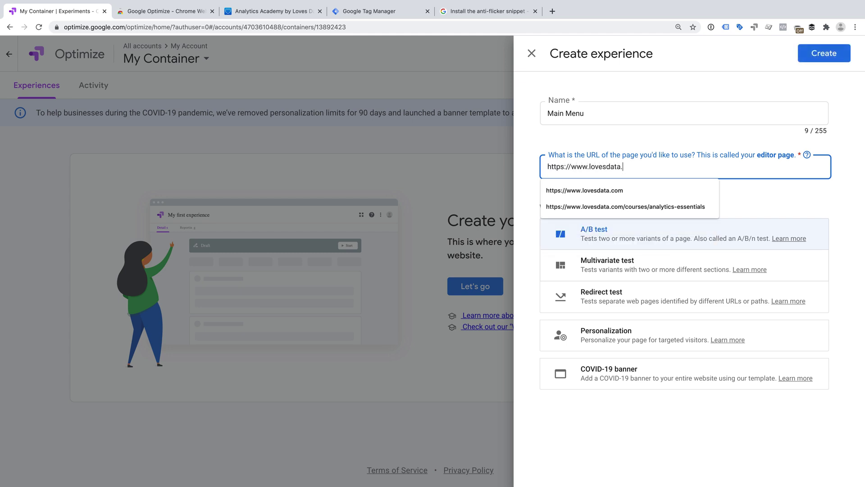
{"action": "left_click", "coordinate": [654, 143]}
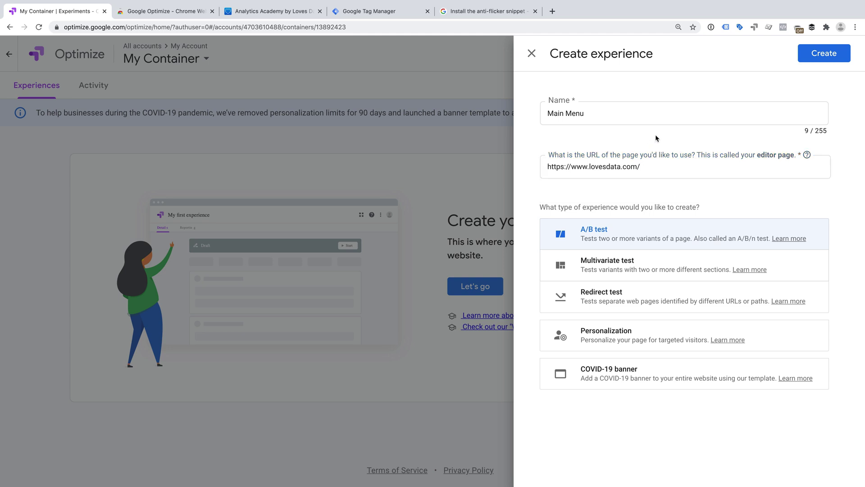
{"action": "left_click", "coordinate": [839, 52]}
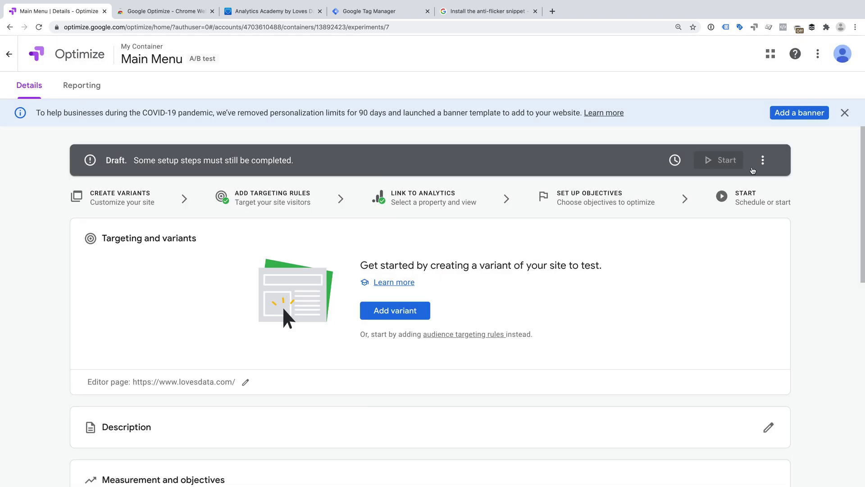
Add a variant named Join The Free Course to the Main Menu experiment.
{"action": "left_click", "coordinate": [406, 313]}
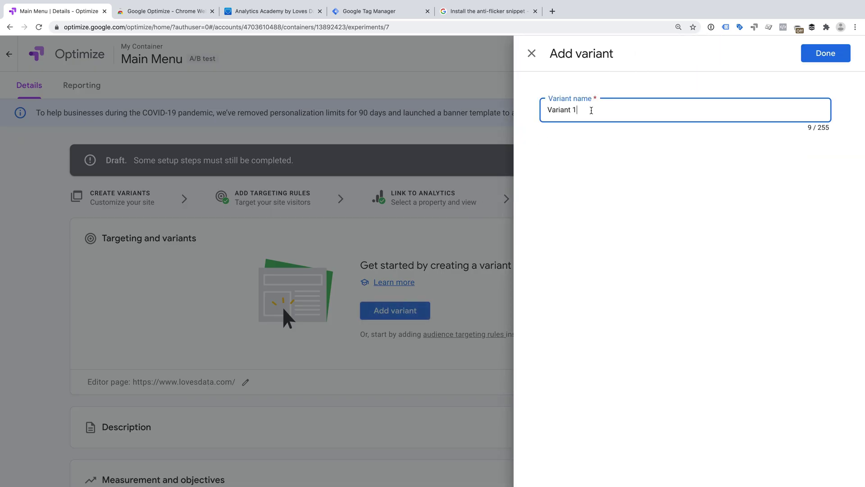
{"action": "left_click_drag", "start_coordinate": [588, 110], "coordinate": [541, 111]}
{"action": "key", "text": "BackSpace"}
{"action": "type", "text": "Join "}
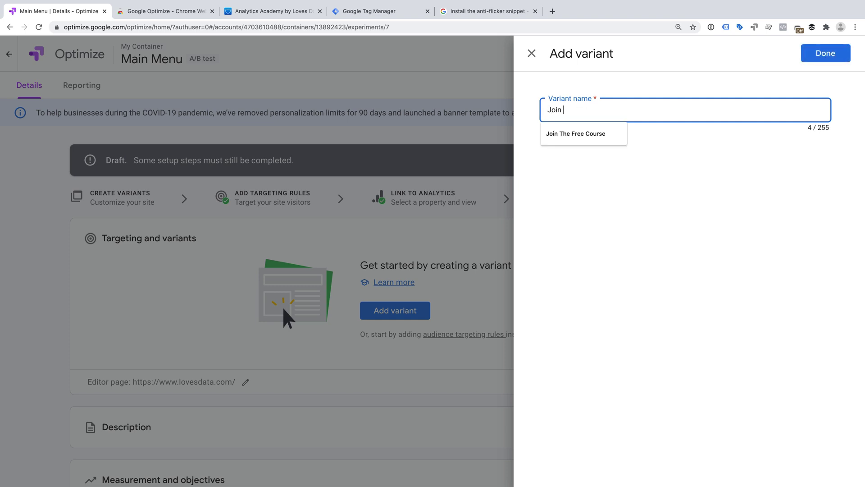
{"action": "type", "text": "The Free Course"}
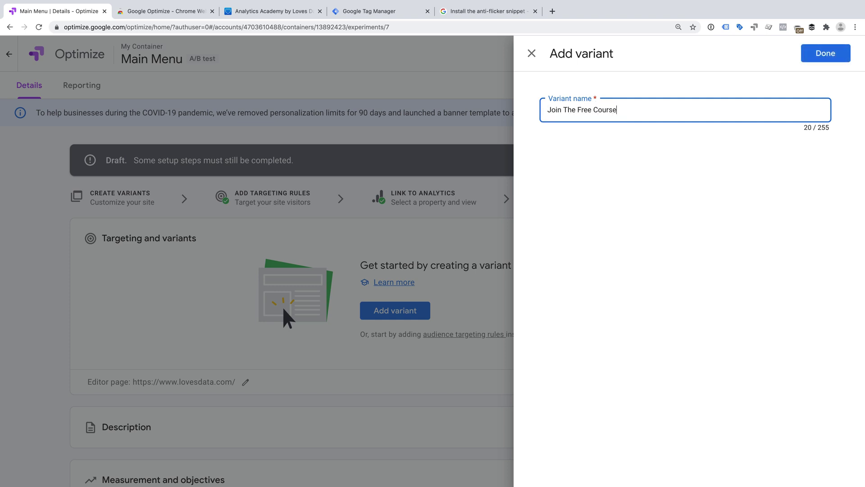
{"action": "left_click", "coordinate": [675, 89]}
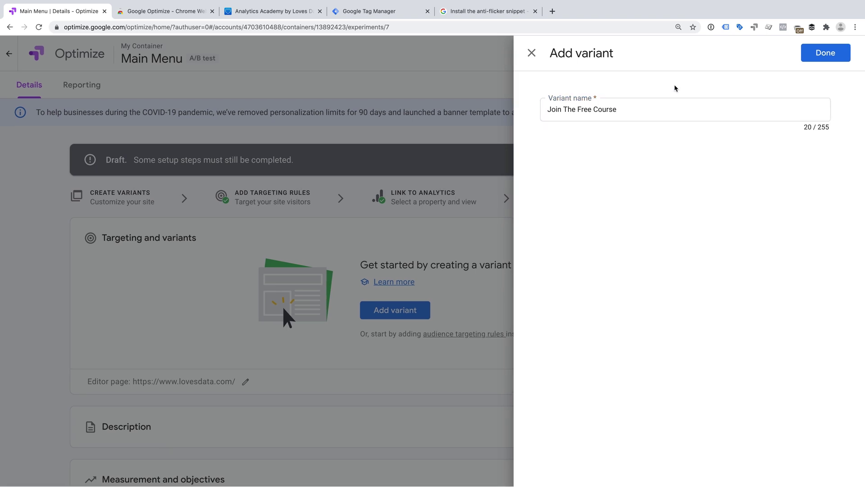
{"action": "left_click", "coordinate": [831, 58]}
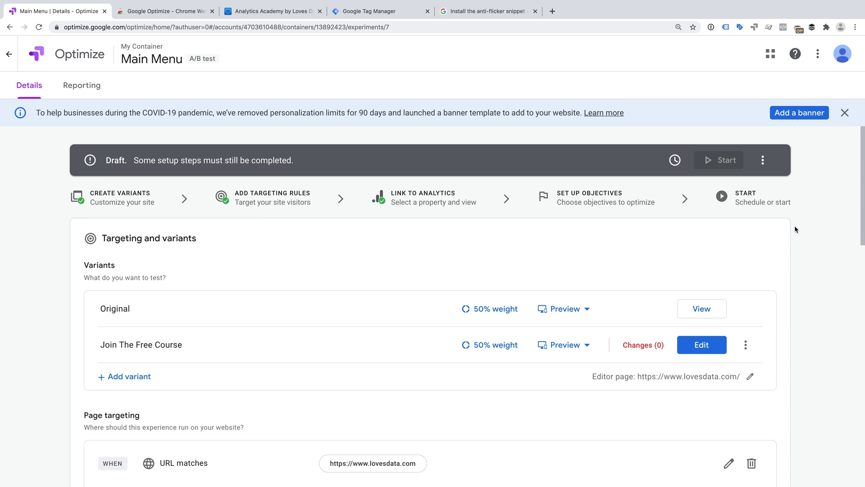
Open the Join The Free Course variant in the visual editor and select the Free Analytics Course link in the site header.
{"action": "left_click", "coordinate": [703, 345]}
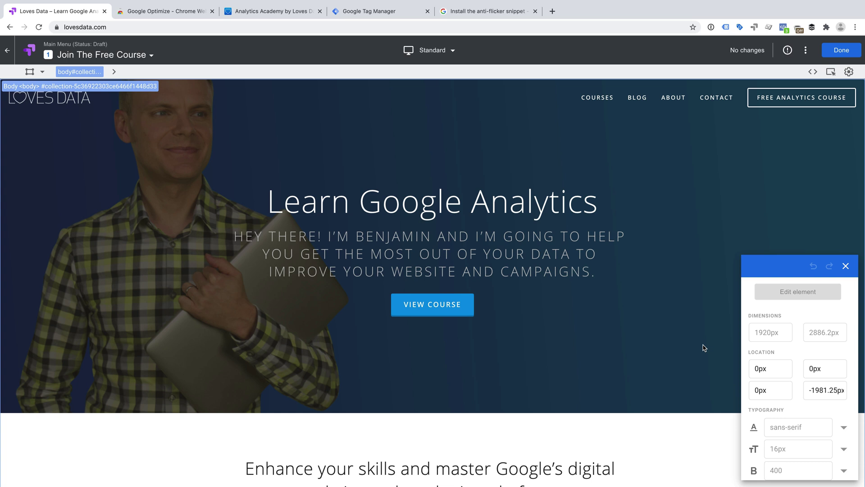
{"action": "key", "text": "ctrl+plus"}
{"action": "key", "text": "ctrl+plus"}
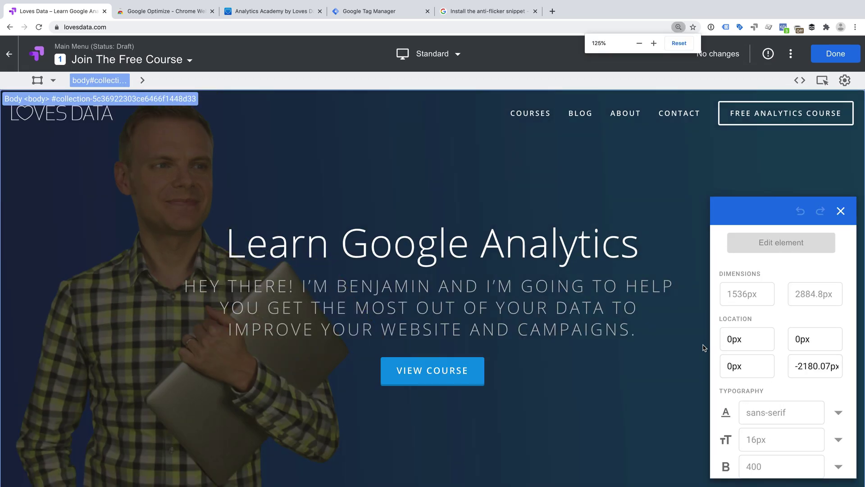
{"action": "left_click", "coordinate": [705, 346]}
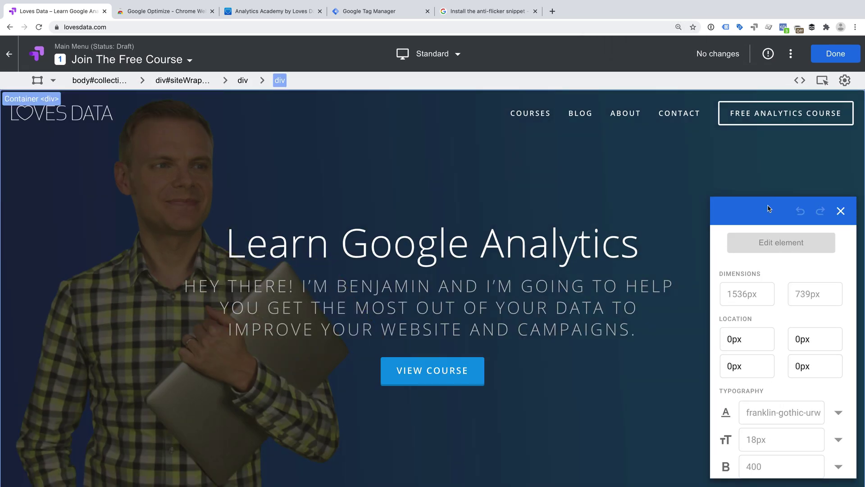
{"action": "left_click", "coordinate": [762, 129]}
{"action": "left_click", "coordinate": [762, 120]}
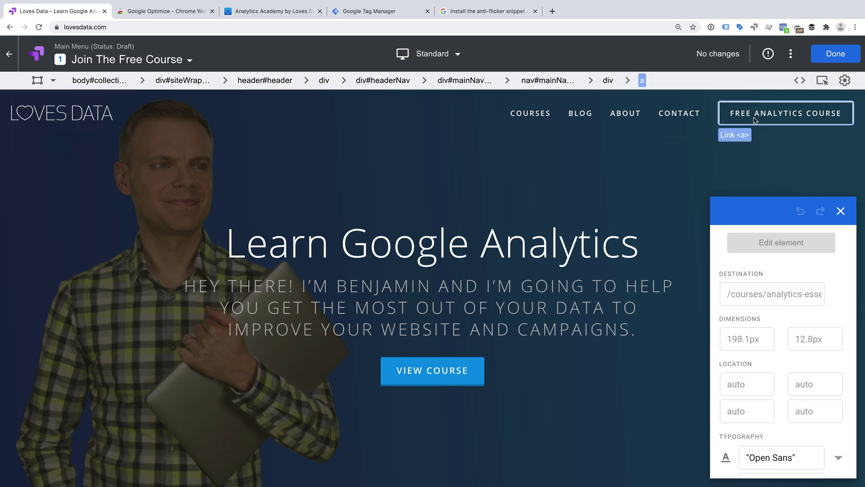
{"action": "left_click", "coordinate": [679, 118]}
{"action": "left_click", "coordinate": [744, 119]}
{"action": "left_click", "coordinate": [781, 121]}
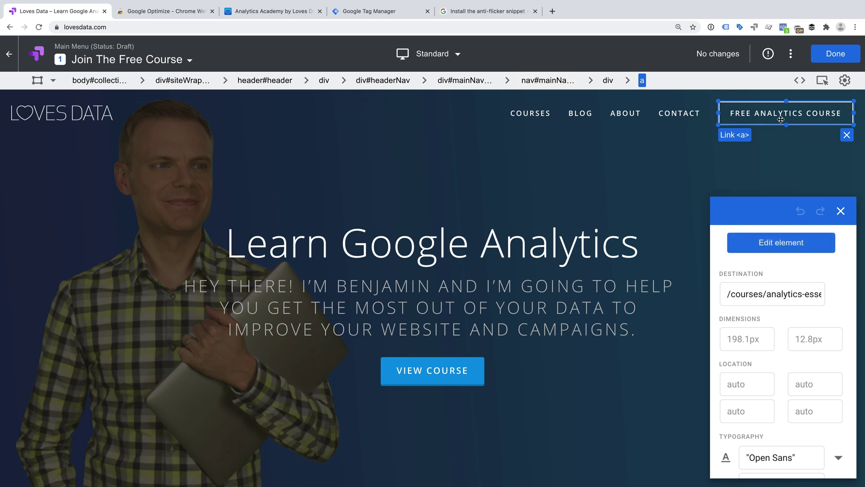
Change the text of the selected header link to JOIN THE FREE COURSE and save the variant.
{"action": "left_click", "coordinate": [775, 246]}
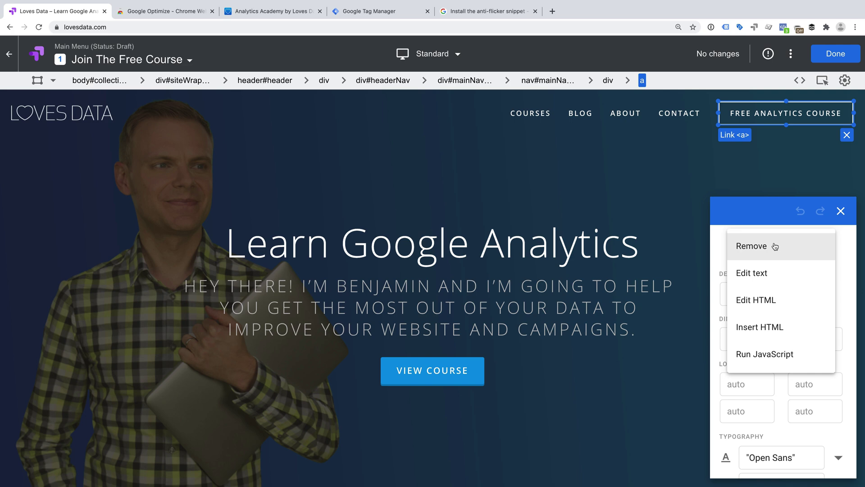
{"action": "left_click", "coordinate": [782, 279]}
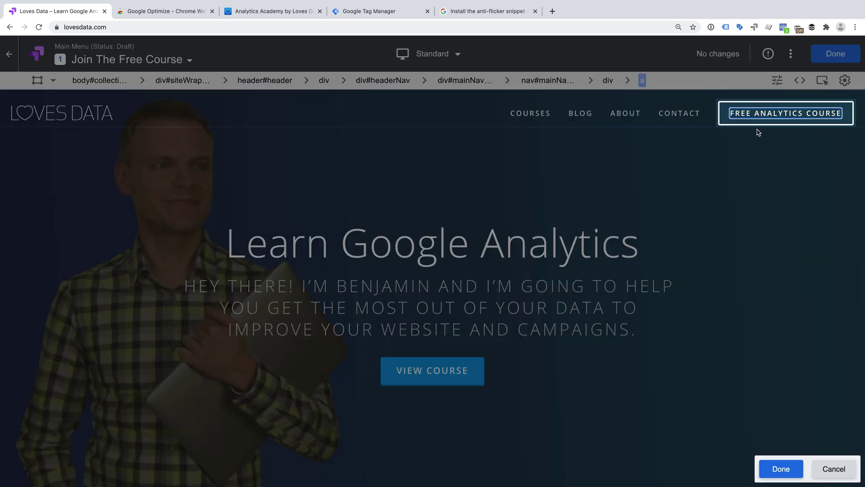
{"action": "triple_click", "coordinate": [757, 114]}
{"action": "type", "text": "JOIN THE F"}
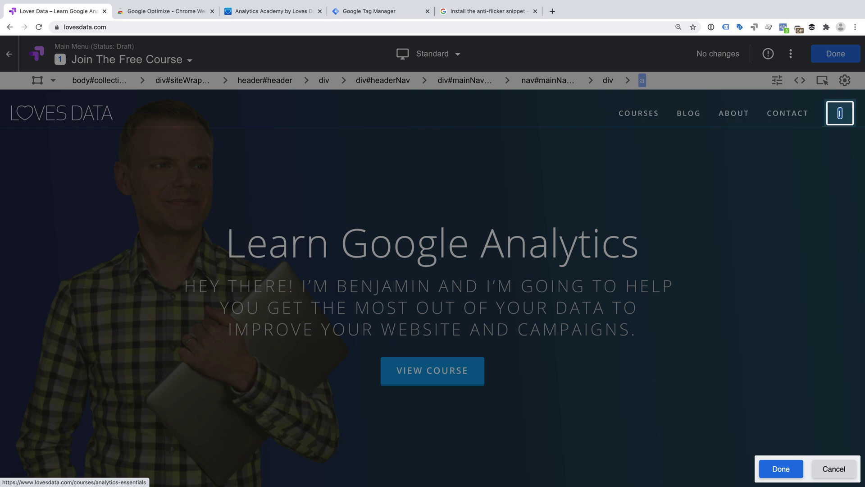
{"action": "type", "text": "REE COURSE"}
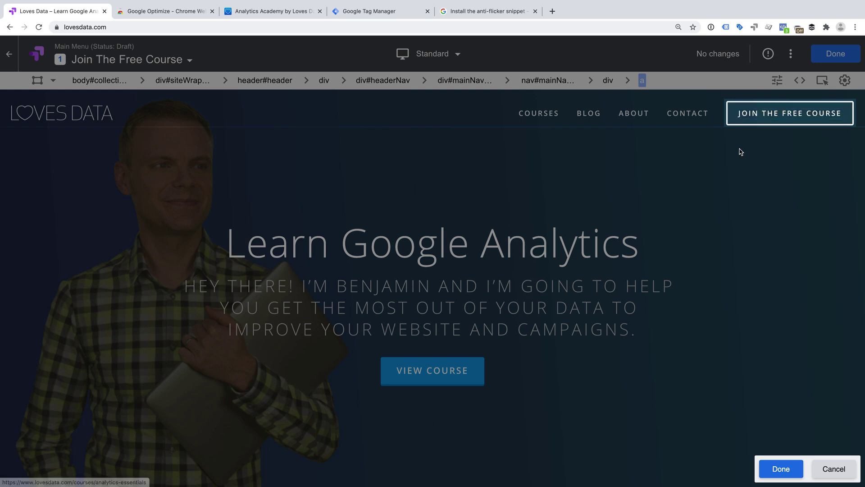
{"action": "left_click", "coordinate": [793, 468]}
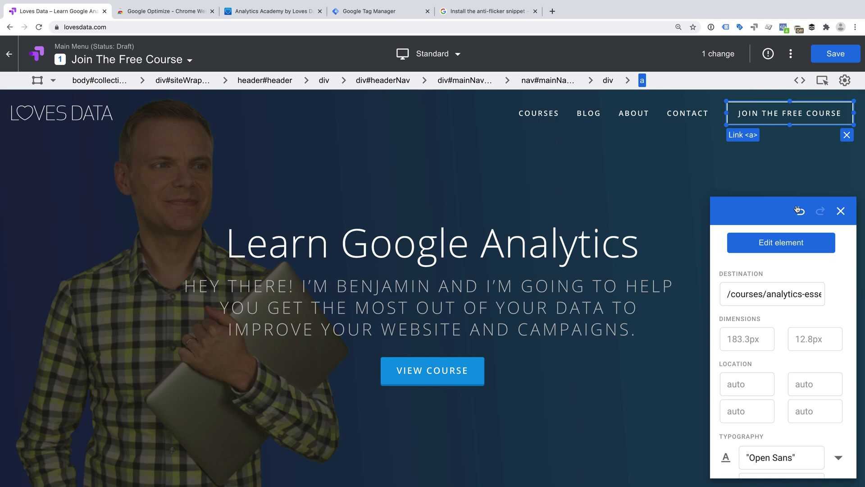
{"action": "left_click", "coordinate": [824, 55]}
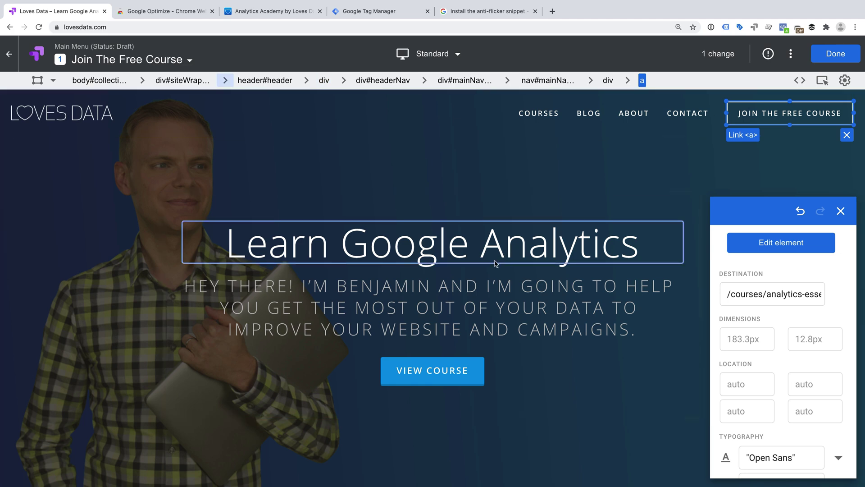
Look over the rest of the page and the device view options, keep Standard, and leave the variant editor.
{"action": "scroll", "coordinate": [467, 299], "scroll_direction": "down", "scroll_amount": 10}
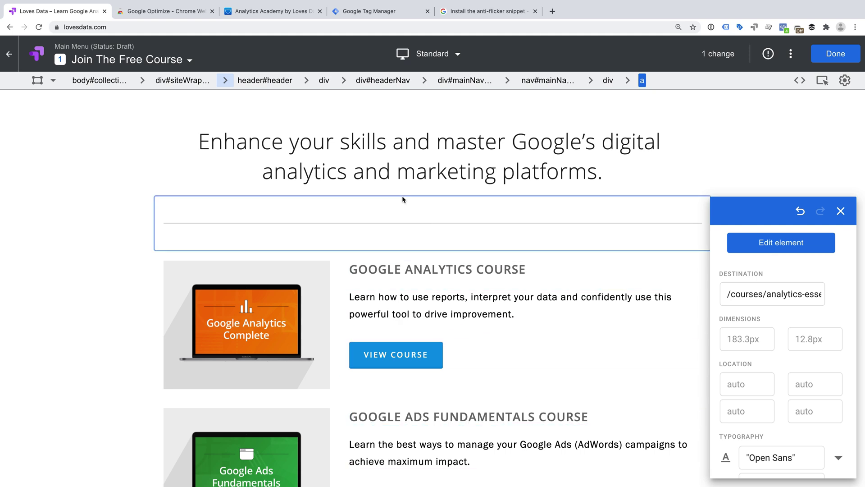
{"action": "scroll", "coordinate": [402, 198], "scroll_direction": "up", "scroll_amount": 5}
{"action": "scroll", "coordinate": [402, 200], "scroll_direction": "up", "scroll_amount": 5}
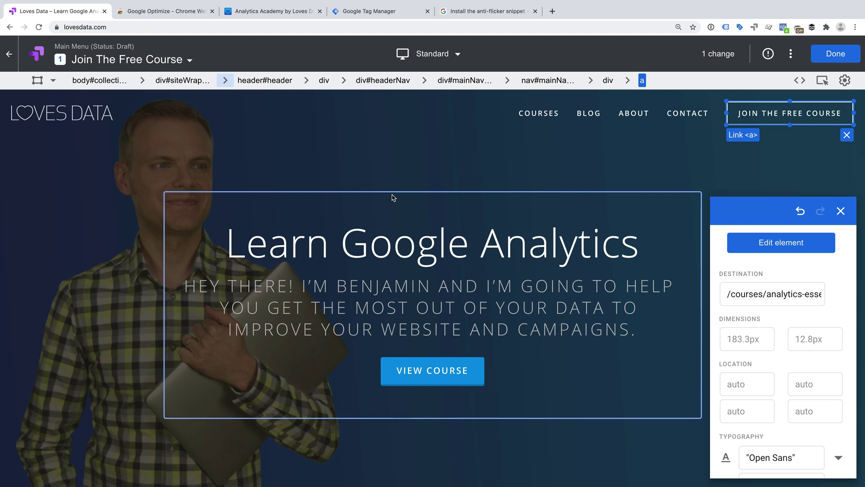
{"action": "left_click", "coordinate": [457, 55]}
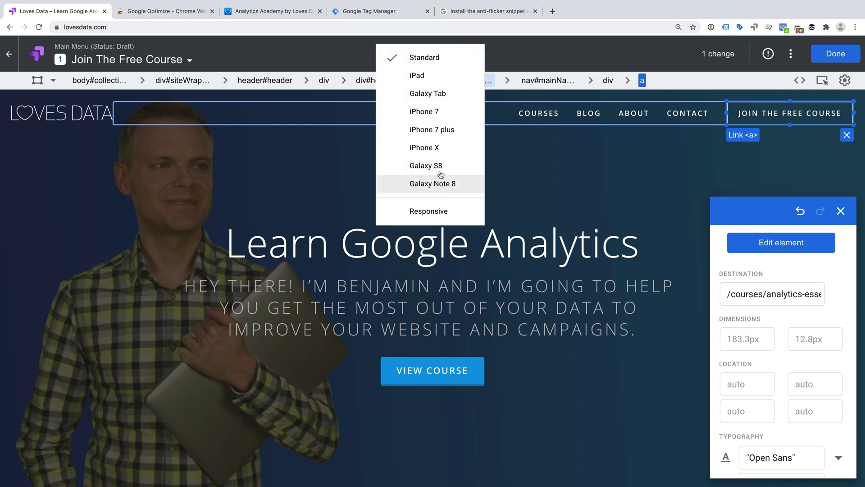
{"action": "left_click", "coordinate": [451, 59]}
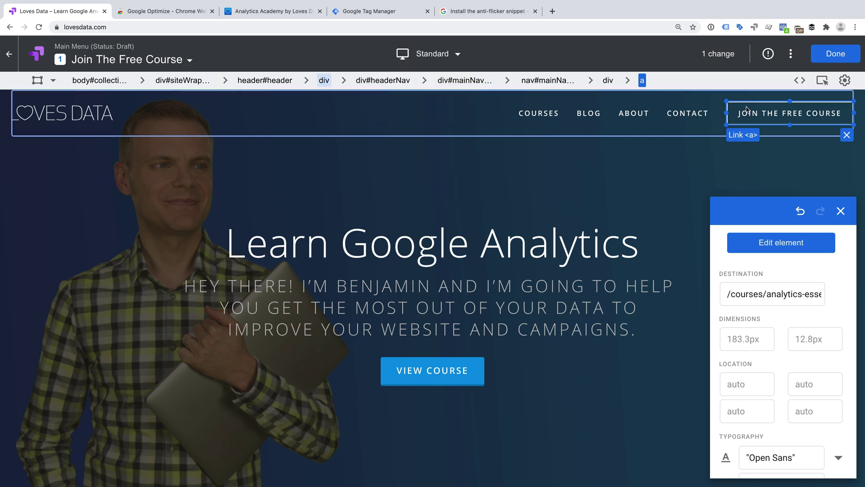
{"action": "left_click", "coordinate": [838, 56]}
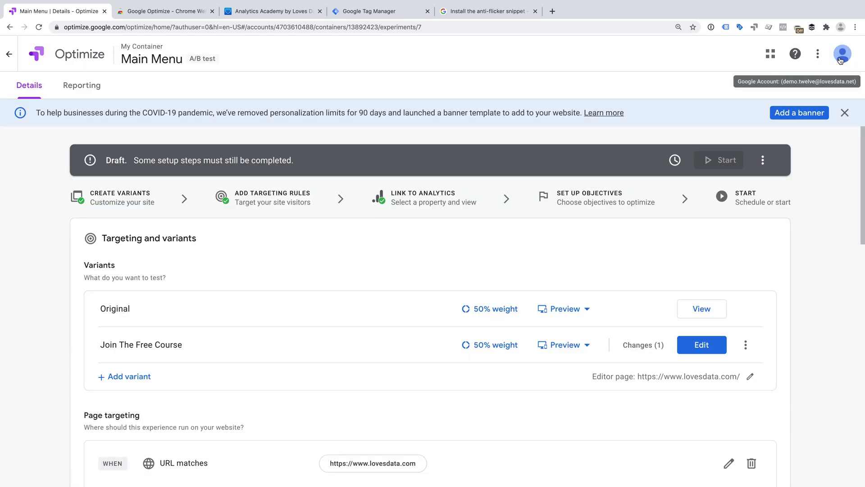
{"action": "scroll", "coordinate": [669, 234], "scroll_direction": "down", "scroll_amount": 3}
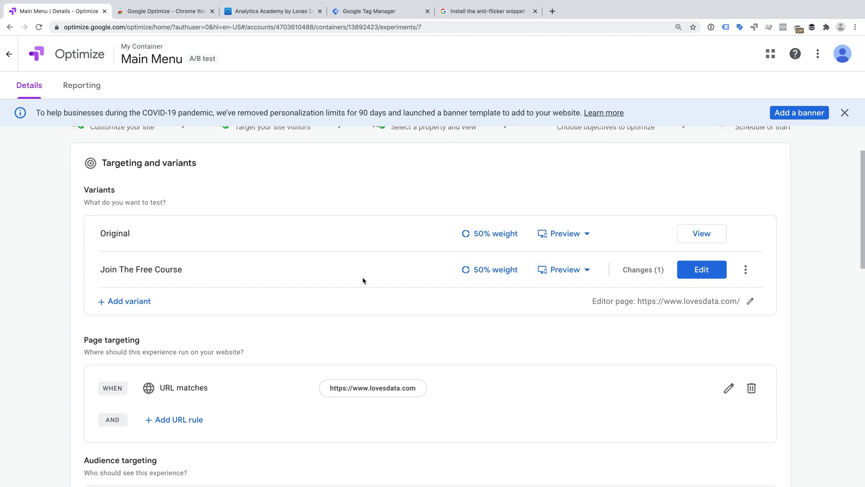
{"action": "scroll", "coordinate": [363, 280], "scroll_direction": "down", "scroll_amount": 3}
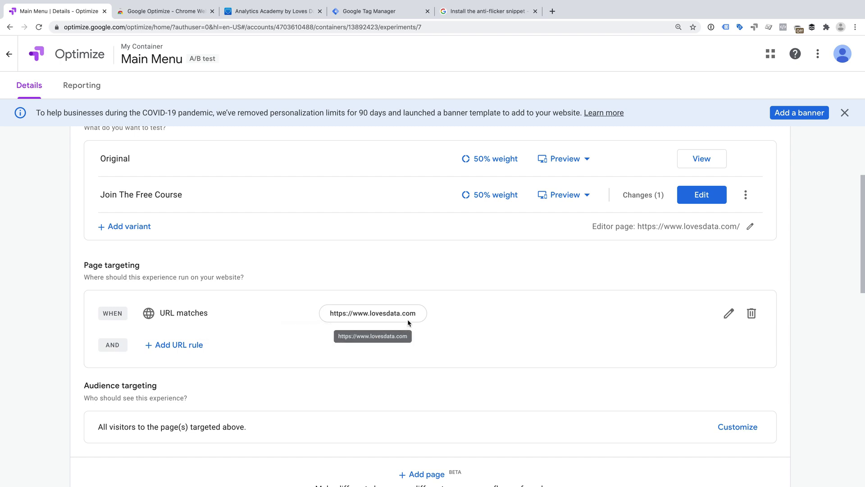
{"action": "left_click", "coordinate": [729, 314]}
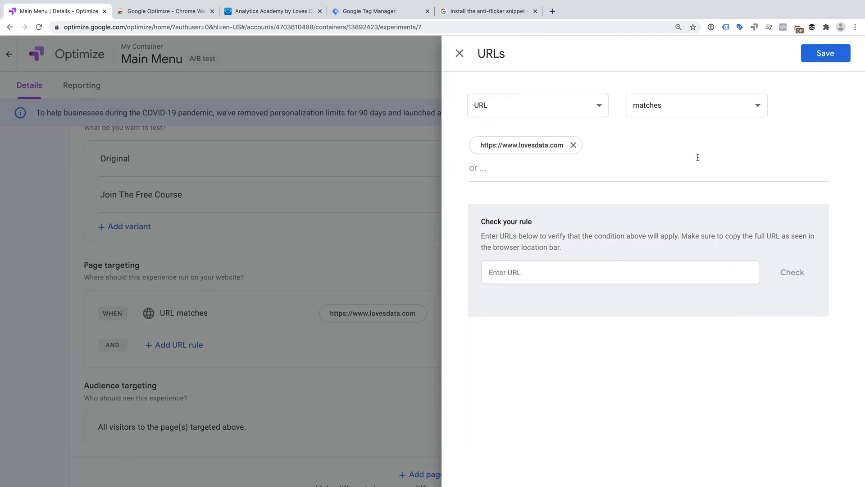
{"action": "left_click", "coordinate": [668, 108]}
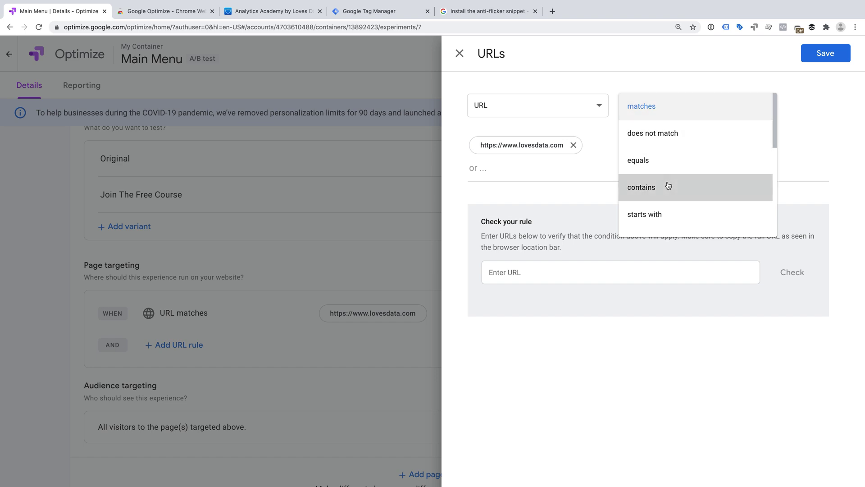
{"action": "left_click", "coordinate": [667, 186]}
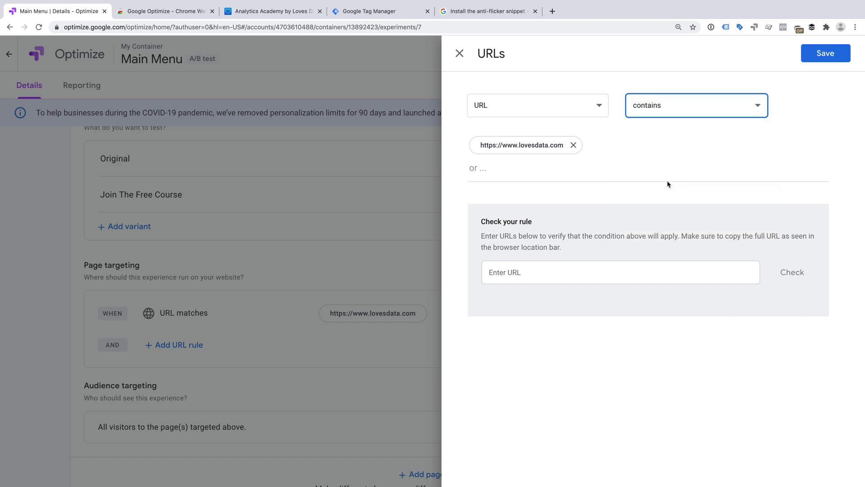
{"action": "left_click", "coordinate": [814, 55]}
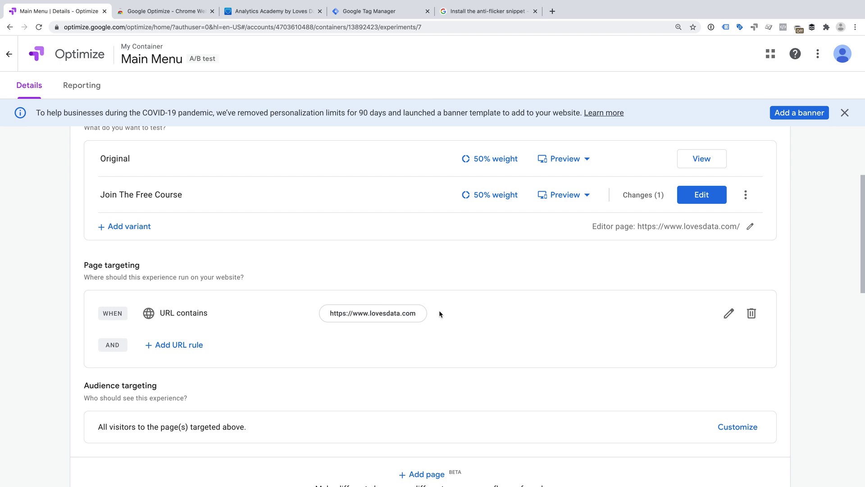
Set Free Course Registrations (Goal 1 Completions) from the existing objectives as the experiment's primary objective.
{"action": "scroll", "coordinate": [440, 314], "scroll_direction": "down", "scroll_amount": 2}
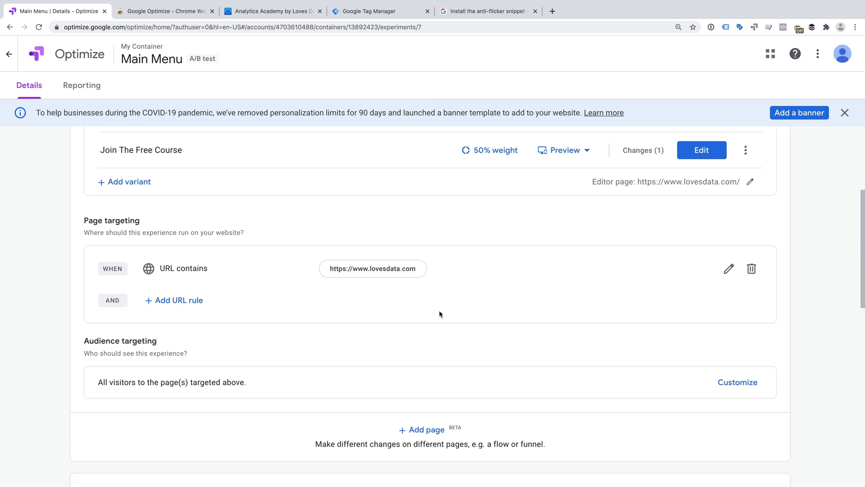
{"action": "scroll", "coordinate": [440, 314], "scroll_direction": "down", "scroll_amount": 7}
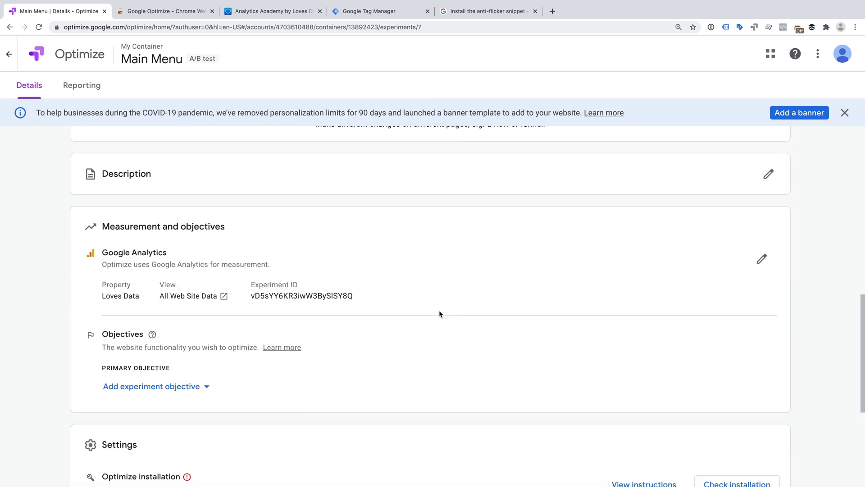
{"action": "scroll", "coordinate": [439, 314], "scroll_direction": "down", "scroll_amount": 1}
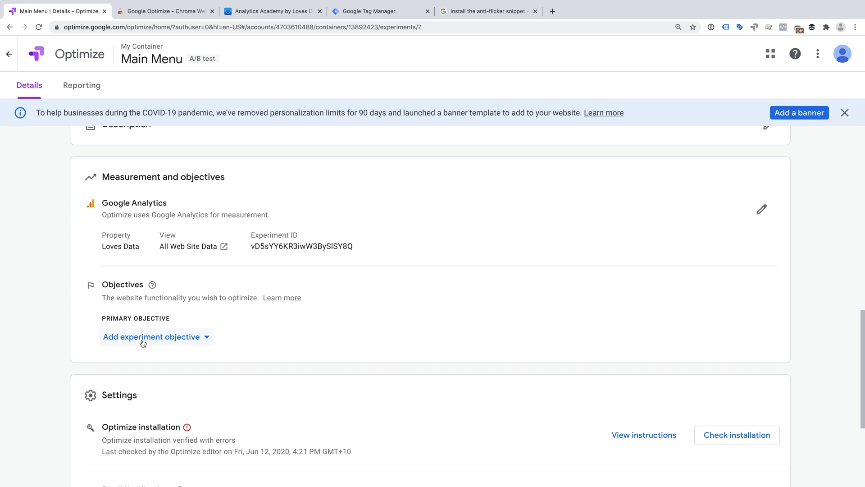
{"action": "left_click", "coordinate": [183, 341]}
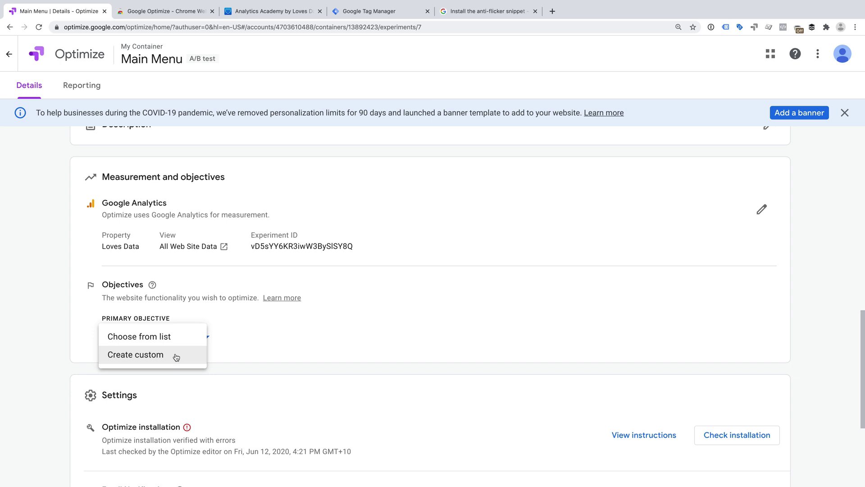
{"action": "left_click", "coordinate": [184, 336]}
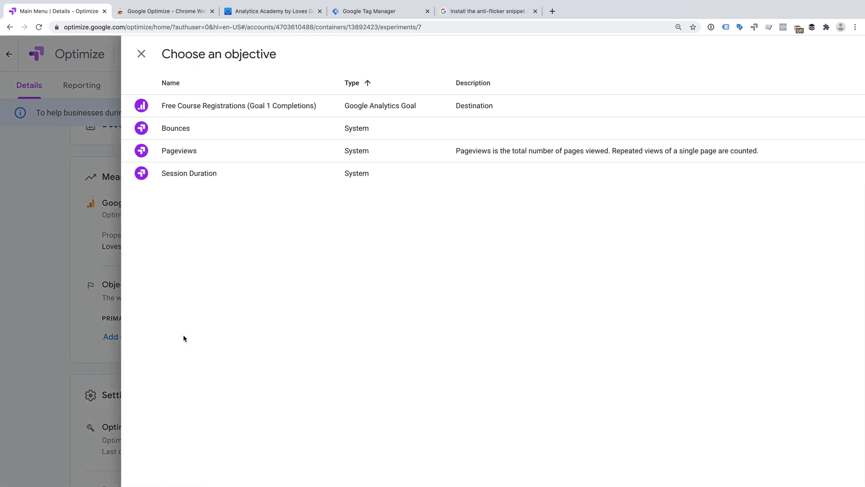
{"action": "left_click", "coordinate": [271, 109]}
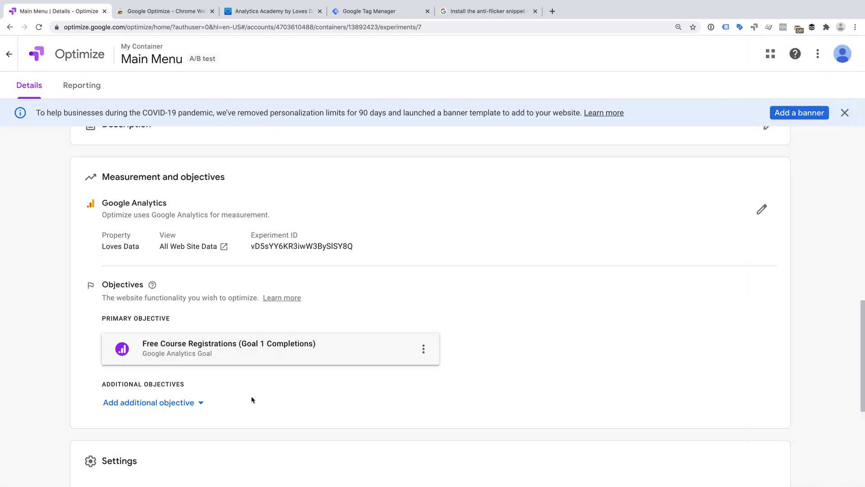
Add the system objectives Pageviews and Bounces as the experiment's additional objectives.
{"action": "scroll", "coordinate": [251, 396], "scroll_direction": "down", "scroll_amount": 2}
{"action": "left_click", "coordinate": [186, 333]}
{"action": "left_click", "coordinate": [187, 332]}
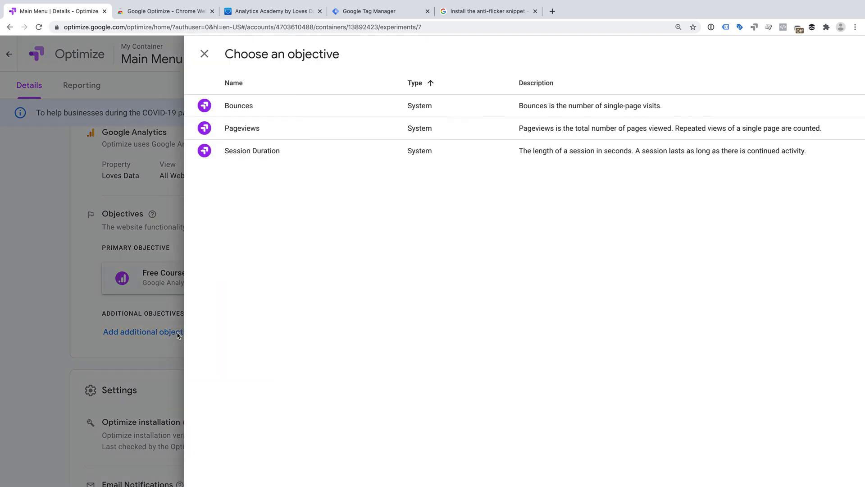
{"action": "left_click", "coordinate": [236, 129]}
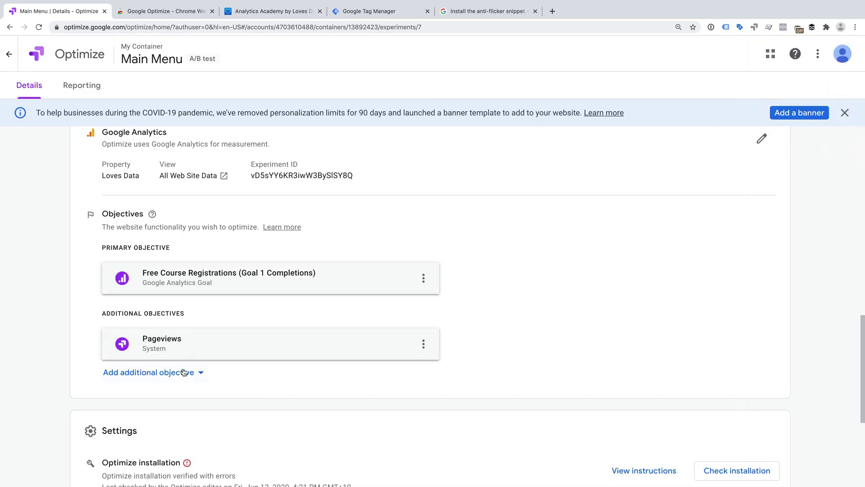
{"action": "left_click", "coordinate": [183, 372]}
{"action": "left_click", "coordinate": [185, 370]}
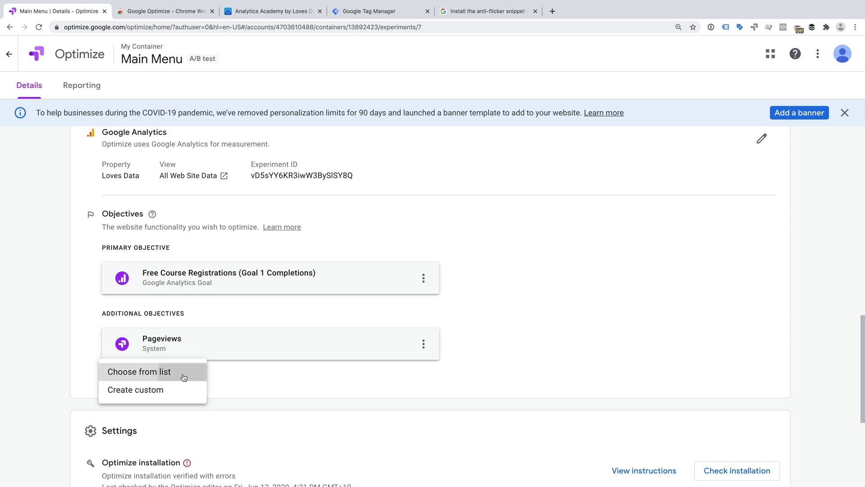
{"action": "left_click", "coordinate": [243, 110]}
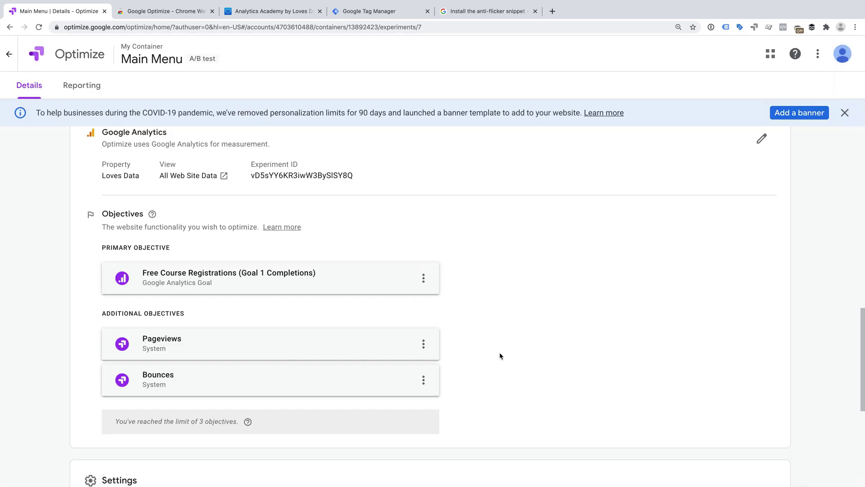
Look over the experiment's remaining settings and start the Main Menu A/B test.
{"action": "scroll", "coordinate": [499, 356], "scroll_direction": "down", "scroll_amount": 6}
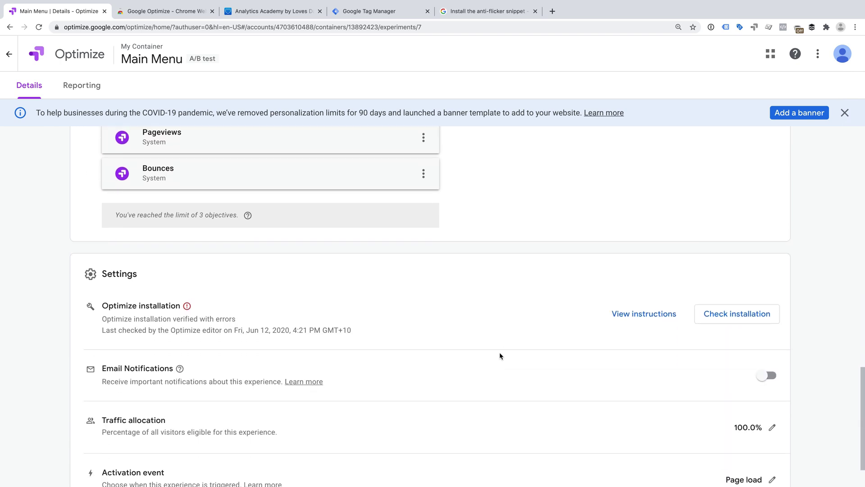
{"action": "scroll", "coordinate": [499, 352], "scroll_direction": "up", "scroll_amount": 15}
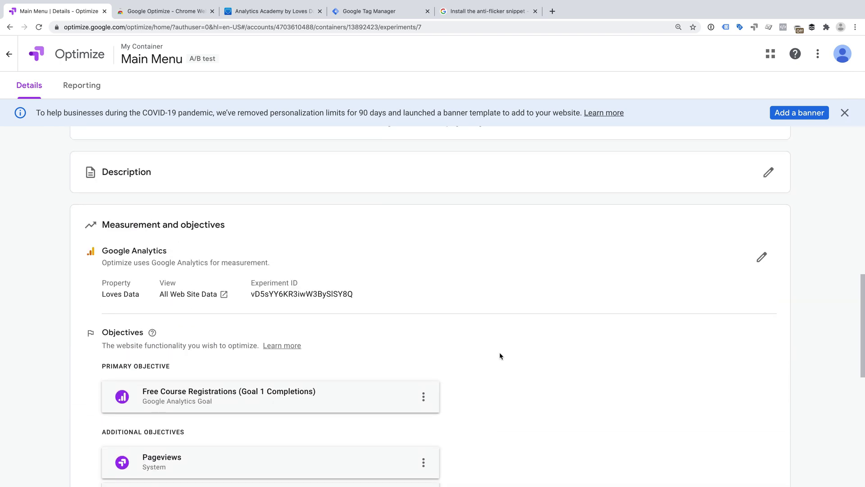
{"action": "scroll", "coordinate": [500, 353], "scroll_direction": "up", "scroll_amount": 6}
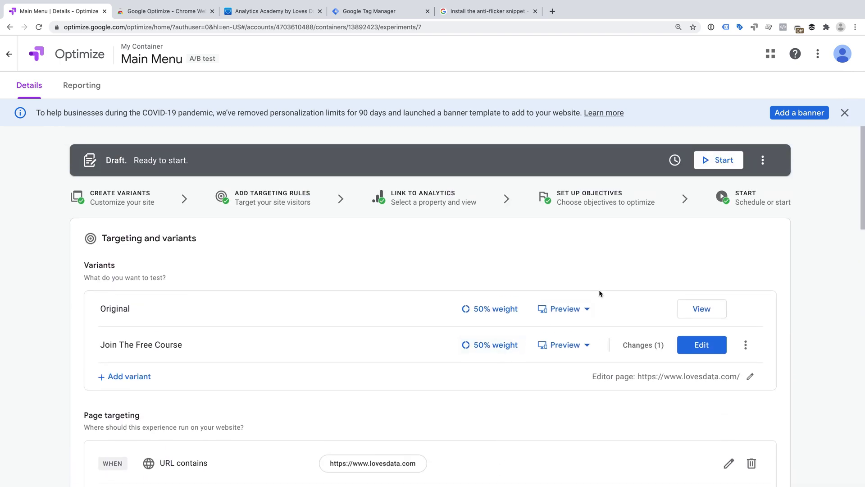
{"action": "left_click", "coordinate": [721, 167]}
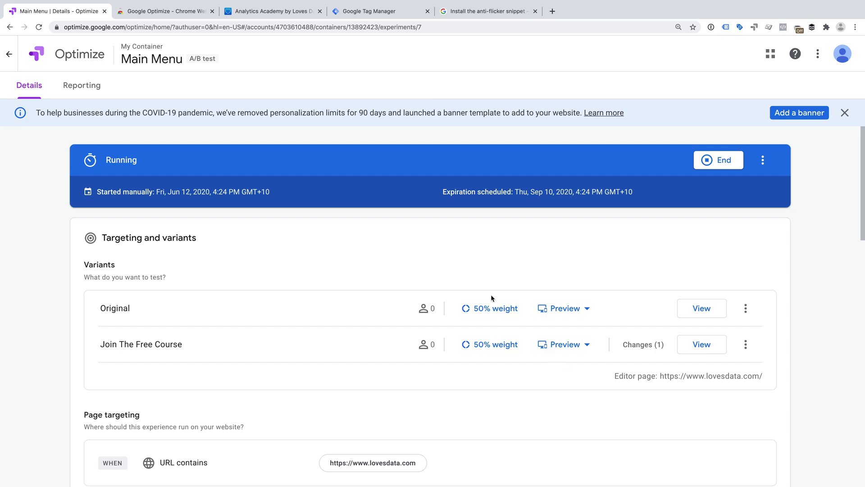
Return to the container's list of experiences and begin creating a new experience.
{"action": "left_click", "coordinate": [13, 61]}
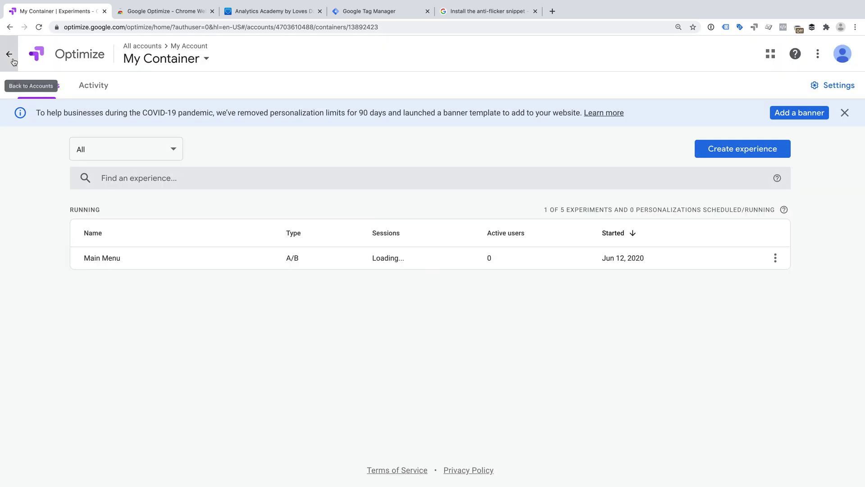
{"action": "left_click", "coordinate": [706, 151]}
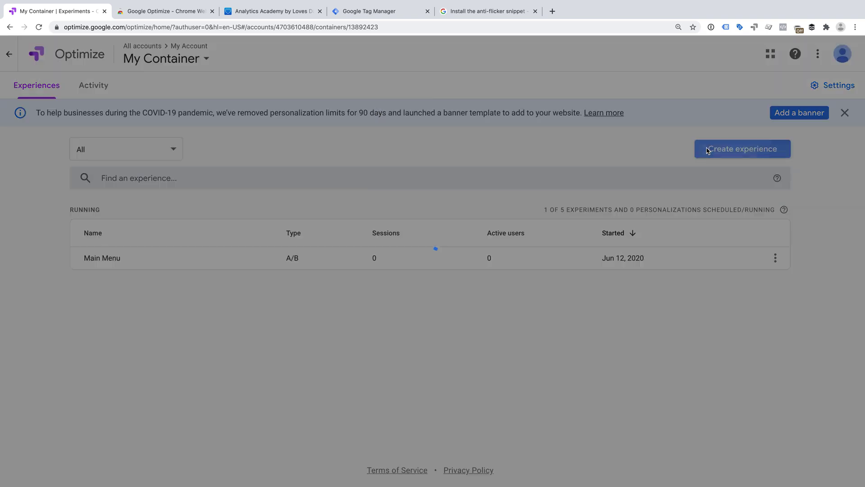